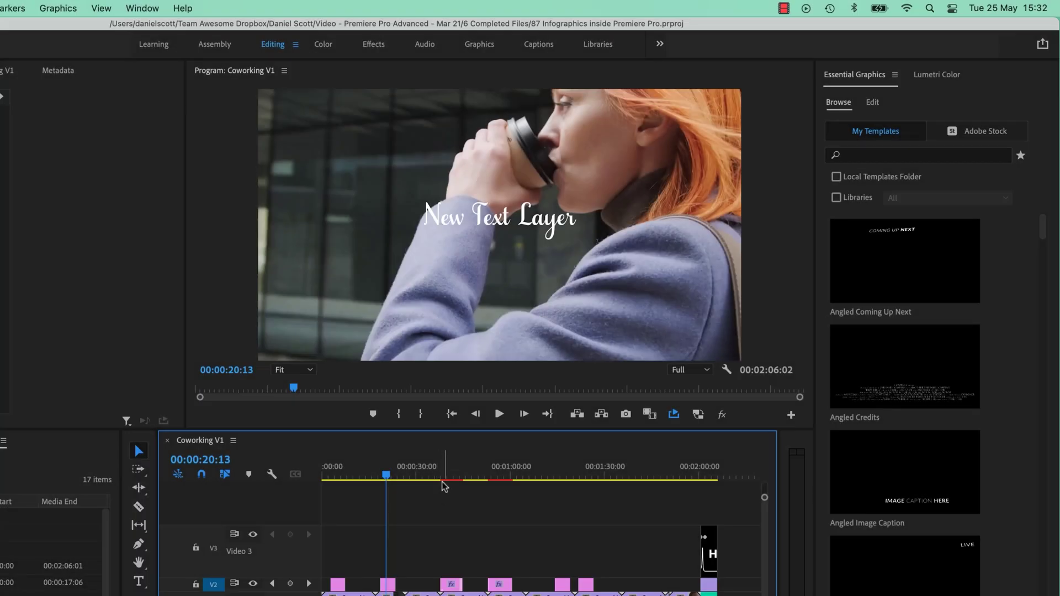
Move the playhead to 00:01:37:19 and search the free Adobe Stock graphics templates for "infographic".
left_click_drag(576, 472, 627, 478)
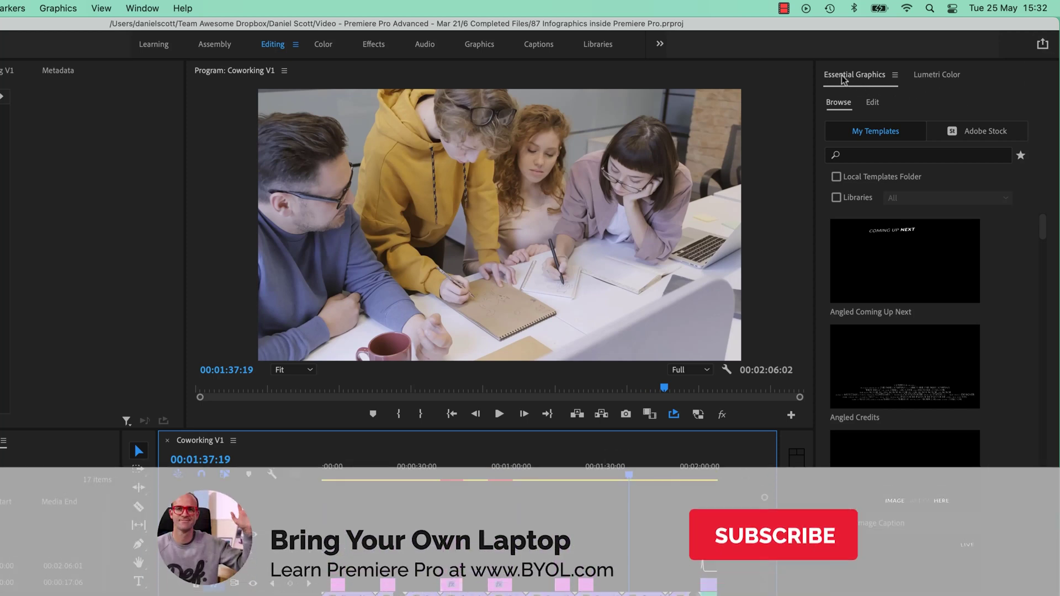
left_click(848, 107)
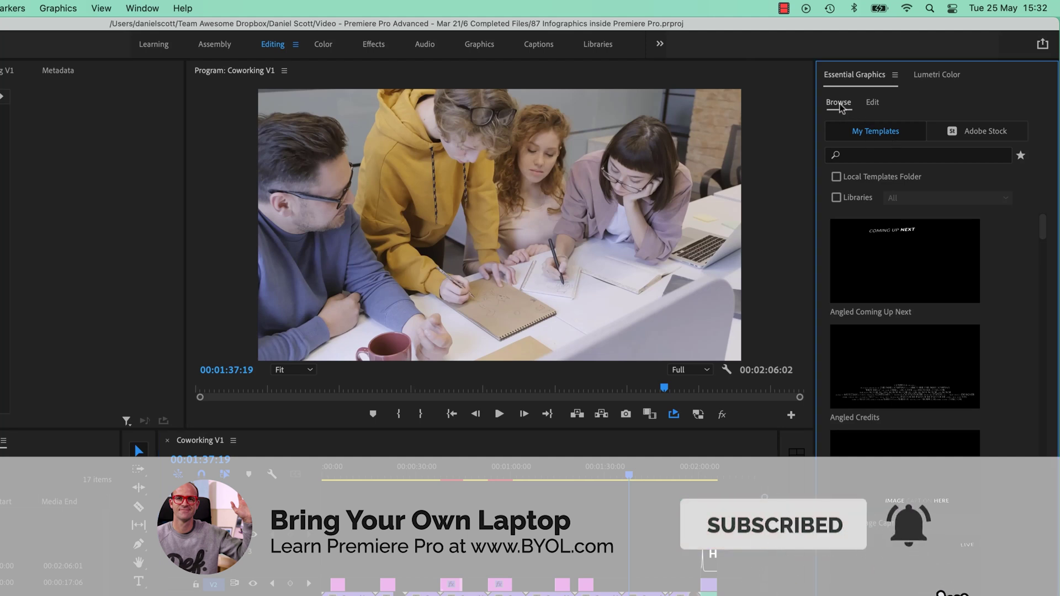
left_click(981, 138)
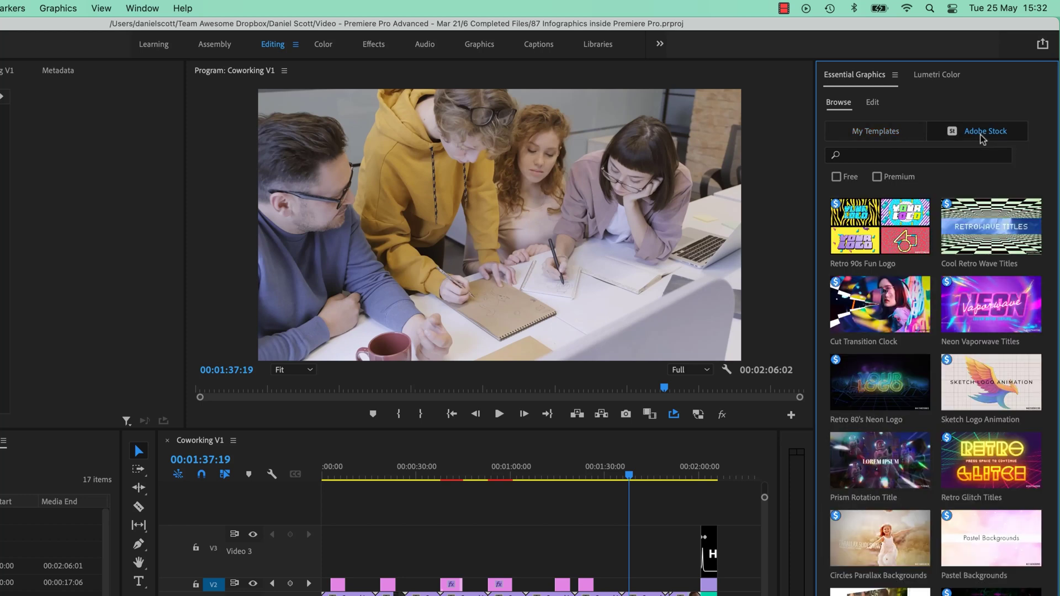
left_click(846, 178)
left_click(866, 156)
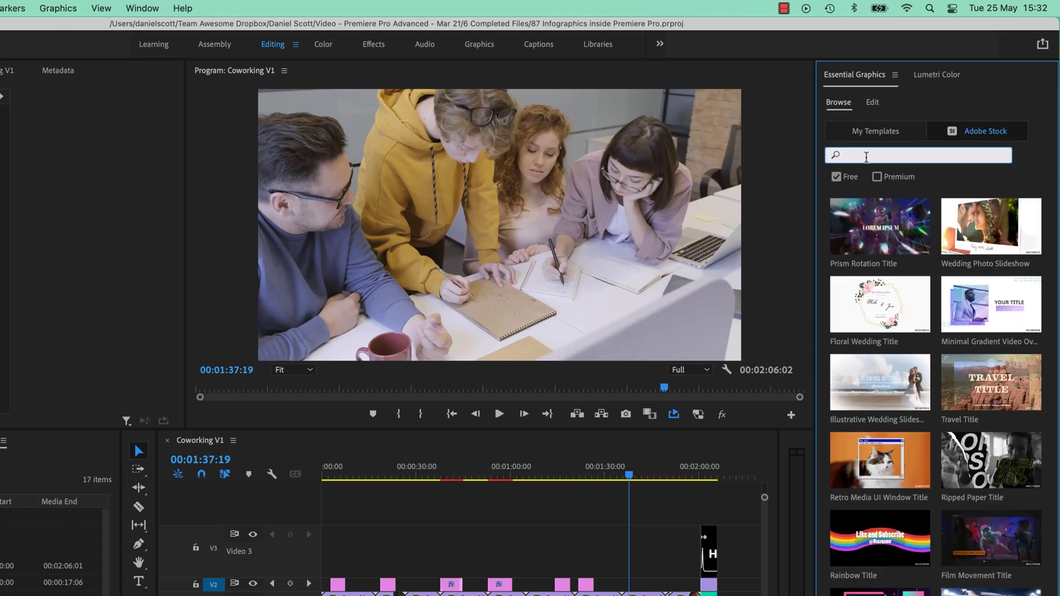
type("infographic")
key("Return")
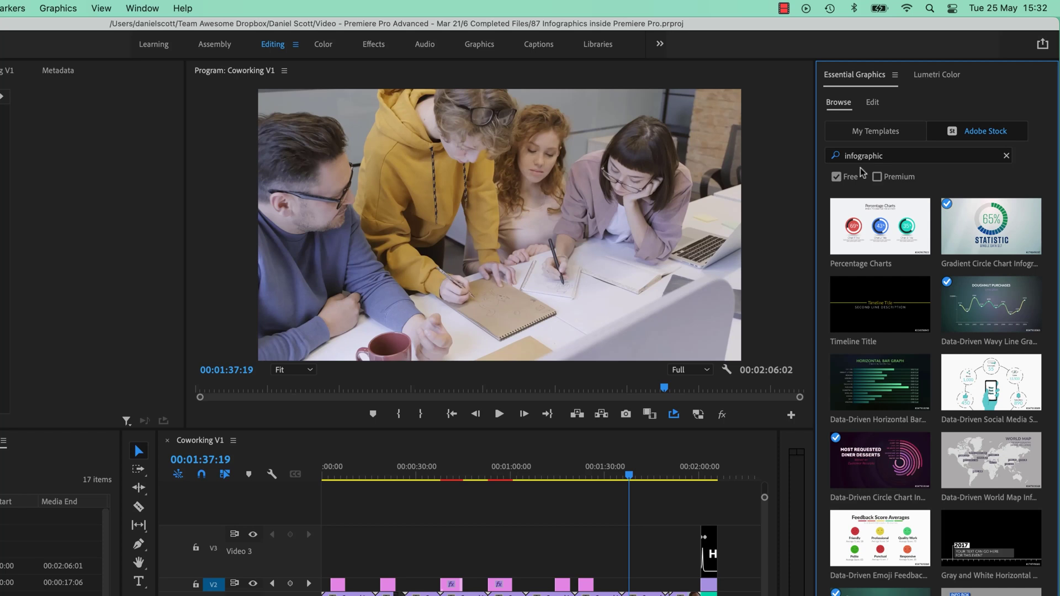
Add the Gradient Circle Chart Infographic template to track V2 above the footage at the playhead.
mouse_move(966, 241)
mouse_move(965, 221)
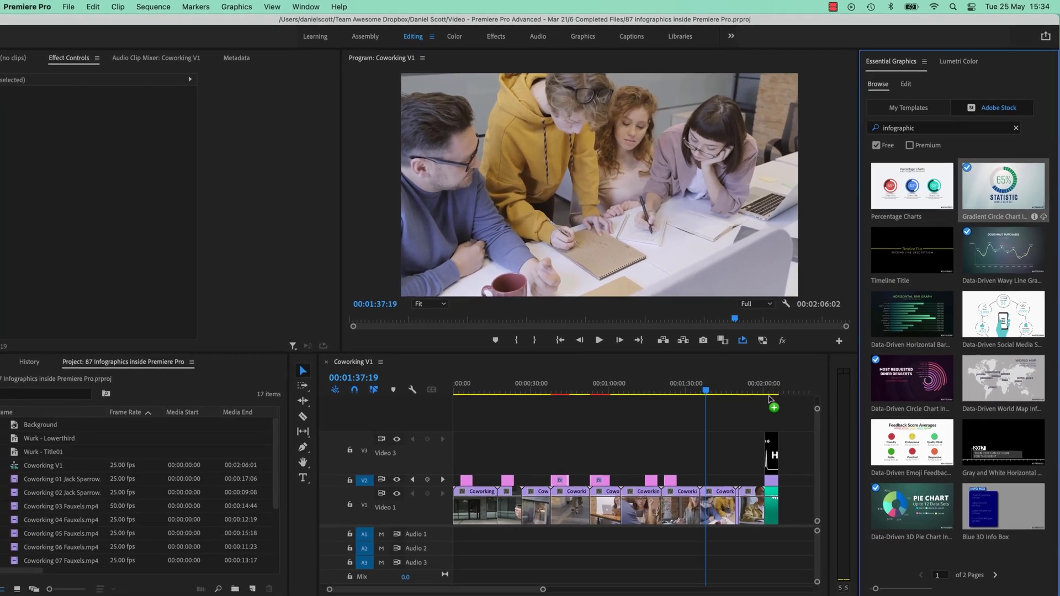
left_click_drag(1013, 232, 626, 591)
left_click_drag(713, 473, 714, 473)
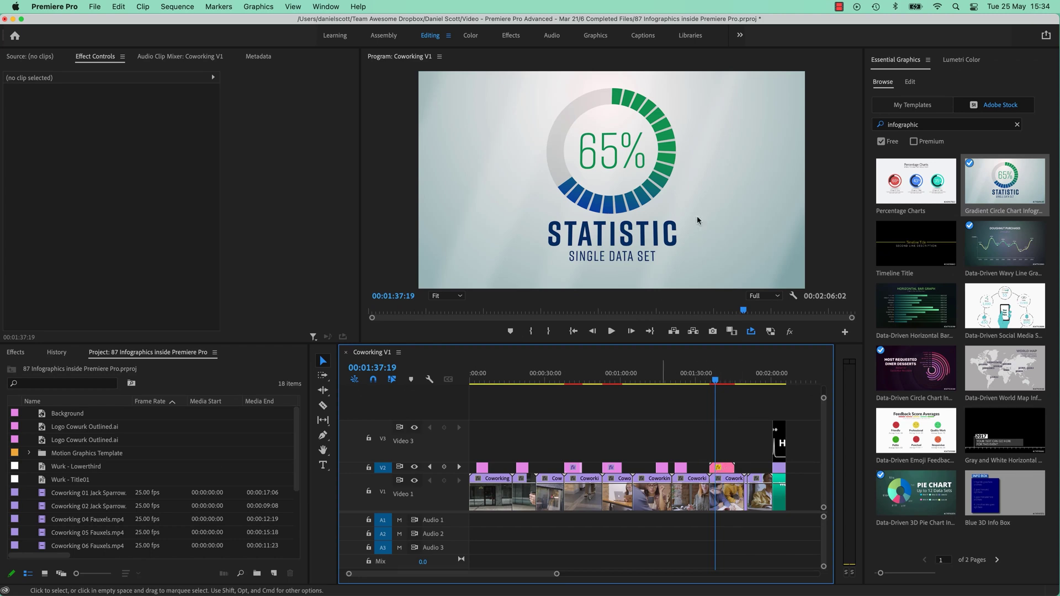
Search My Templates for "circle".
left_click(906, 107)
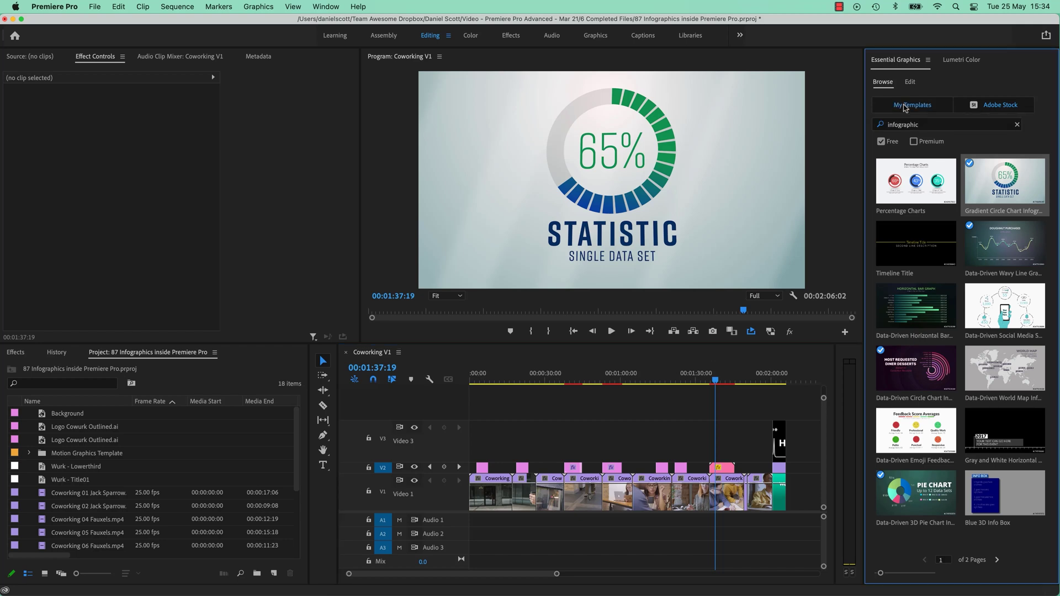
left_click(994, 105)
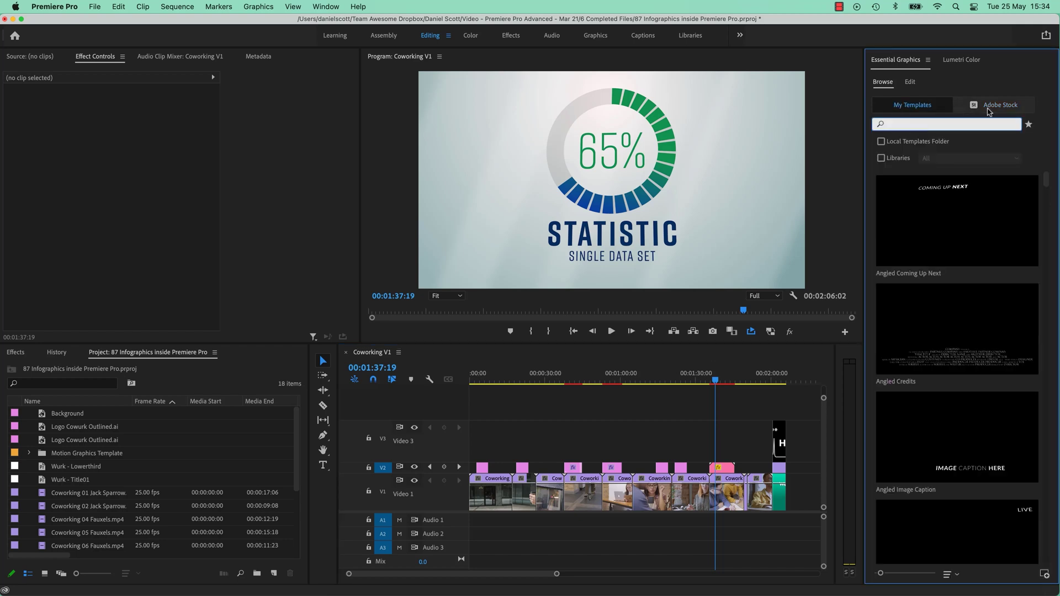
left_click(914, 105)
left_click(914, 126)
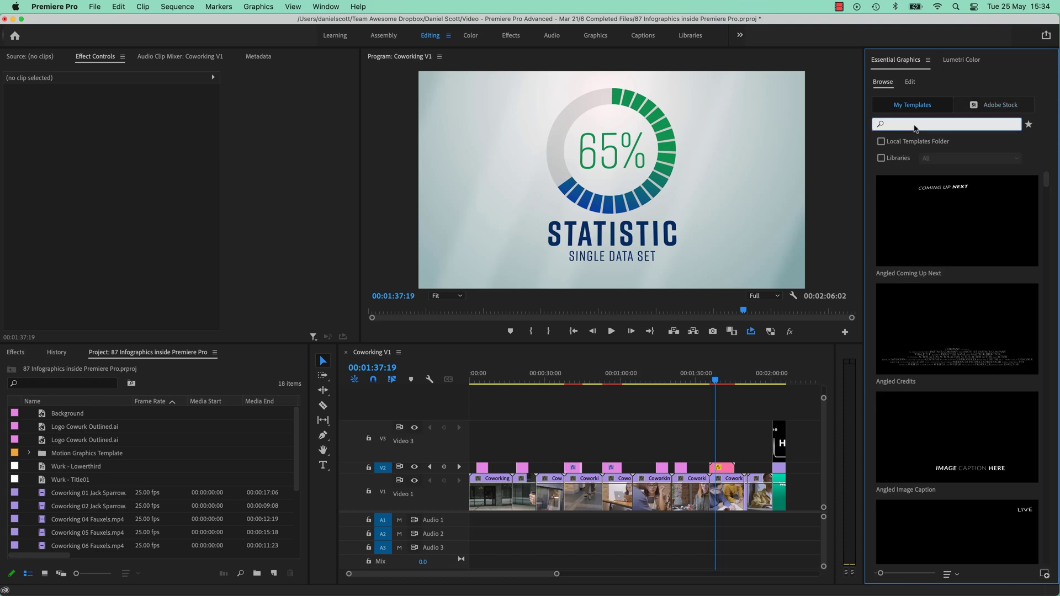
type("circle")
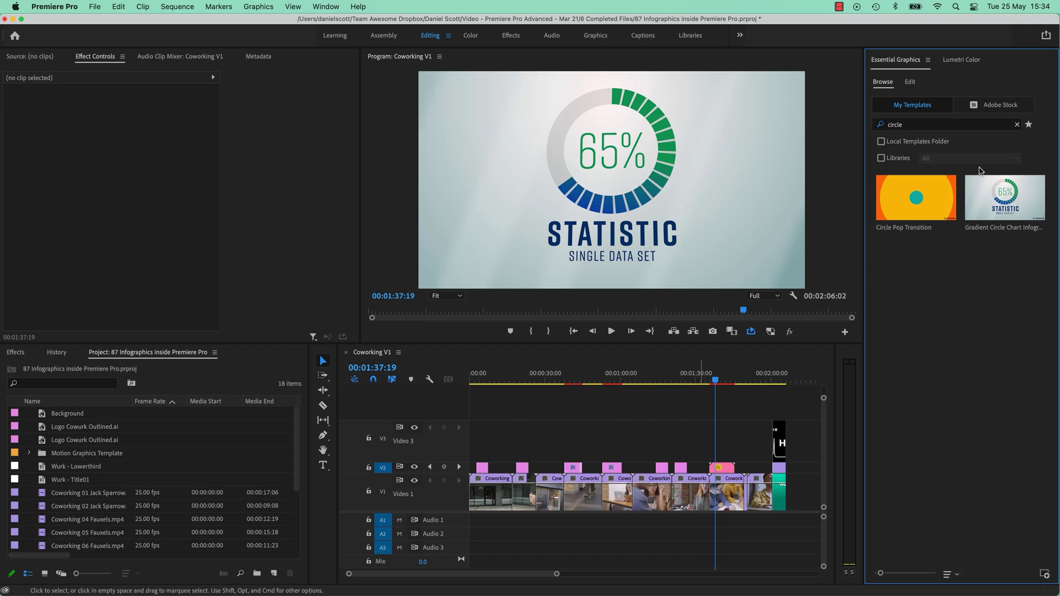
Clear the template search and sort My Templates by Recent.
left_click(1017, 125)
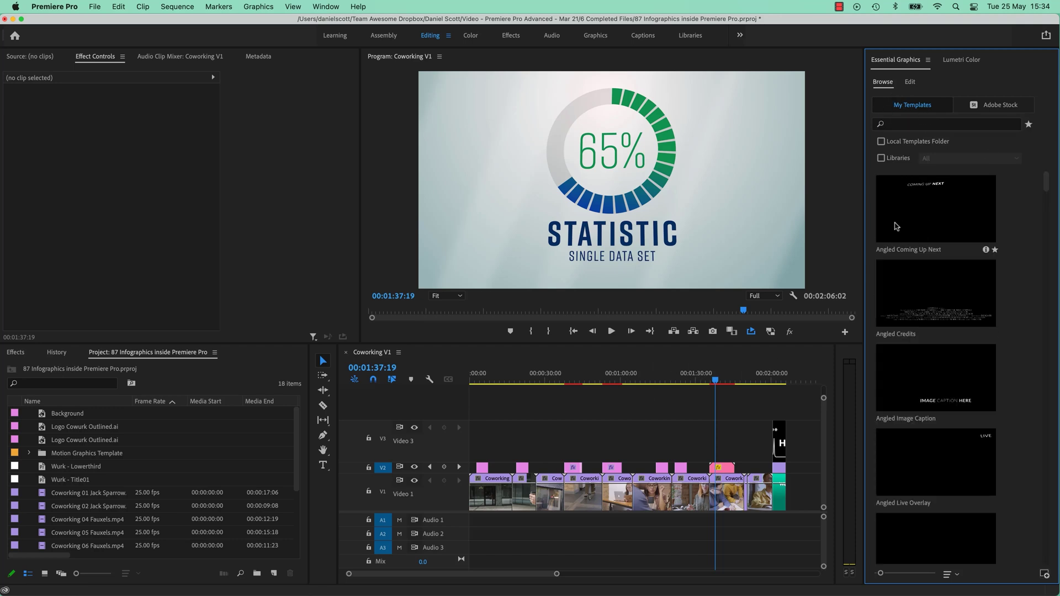
left_click(956, 575)
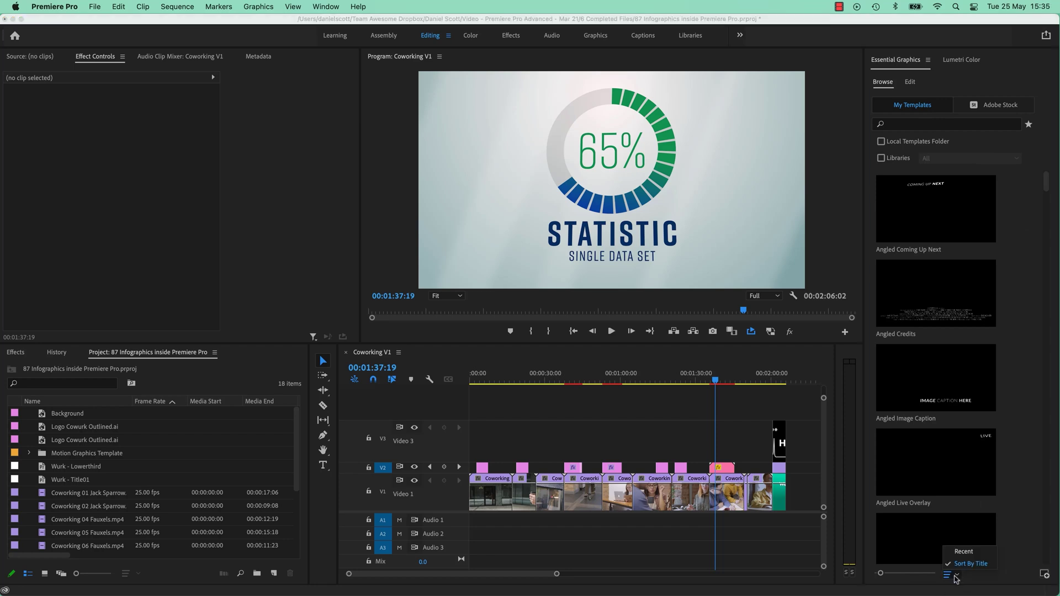
left_click(964, 552)
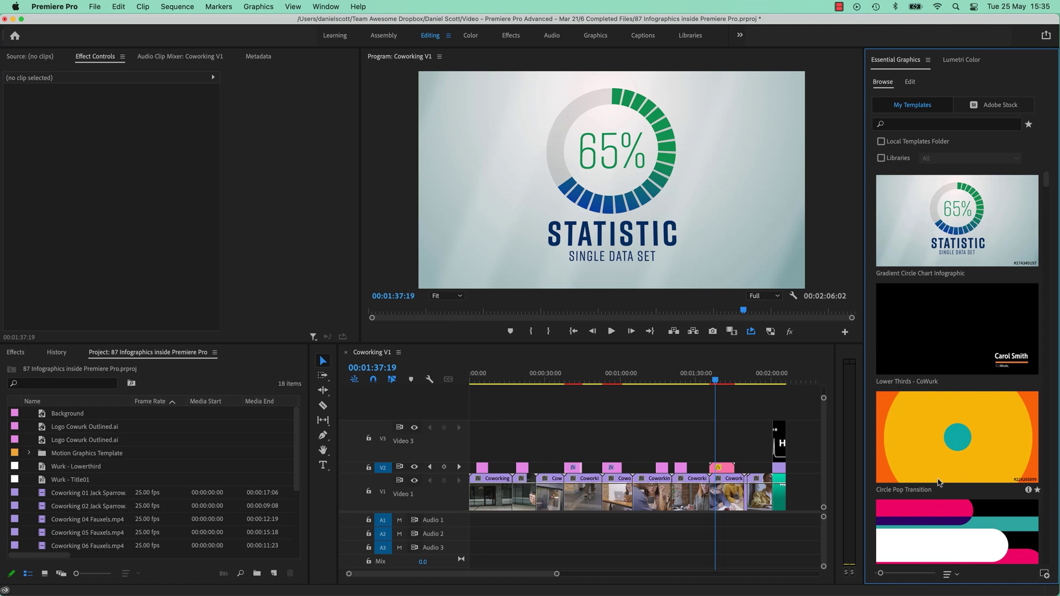
Set the infographic clip's top text to "SMEs use a co-shared workspace" and its top text size to 45.
left_click(721, 468)
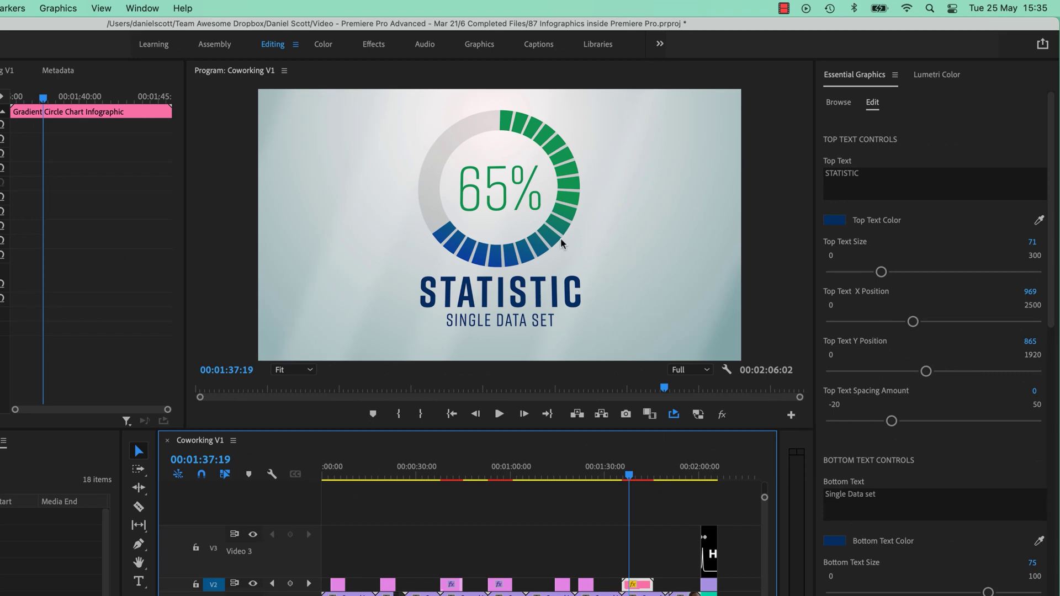
left_click(888, 178)
type("SMEs use a co-shared workspace")
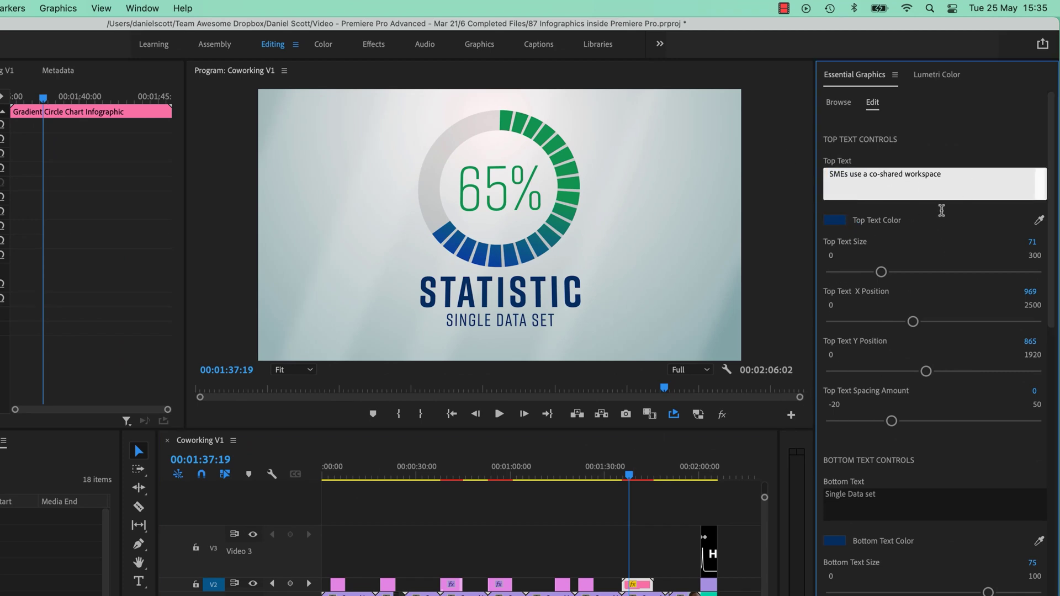
left_click(965, 144)
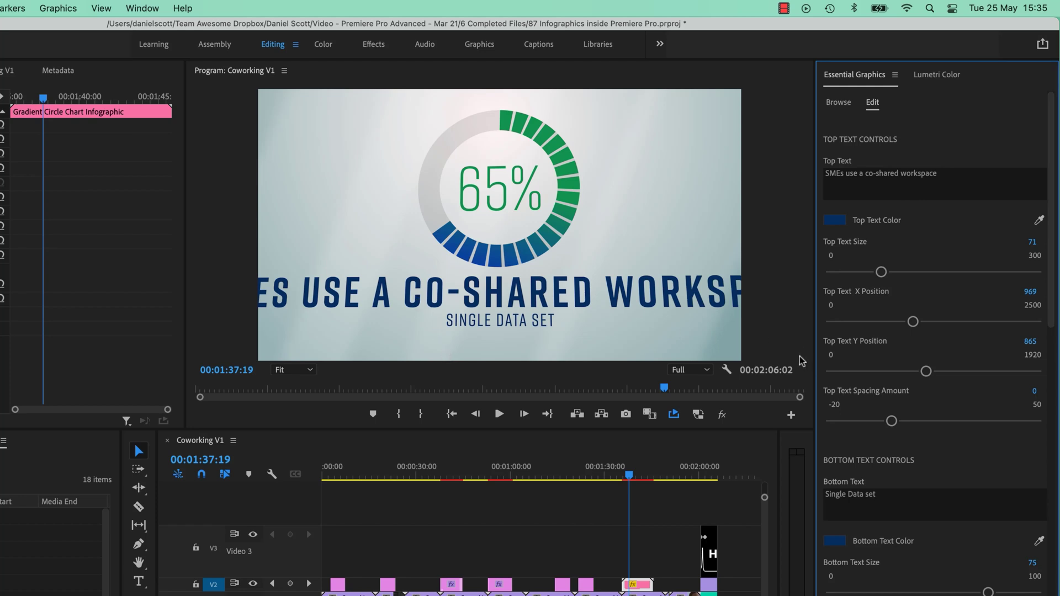
left_click_drag(881, 272, 862, 272)
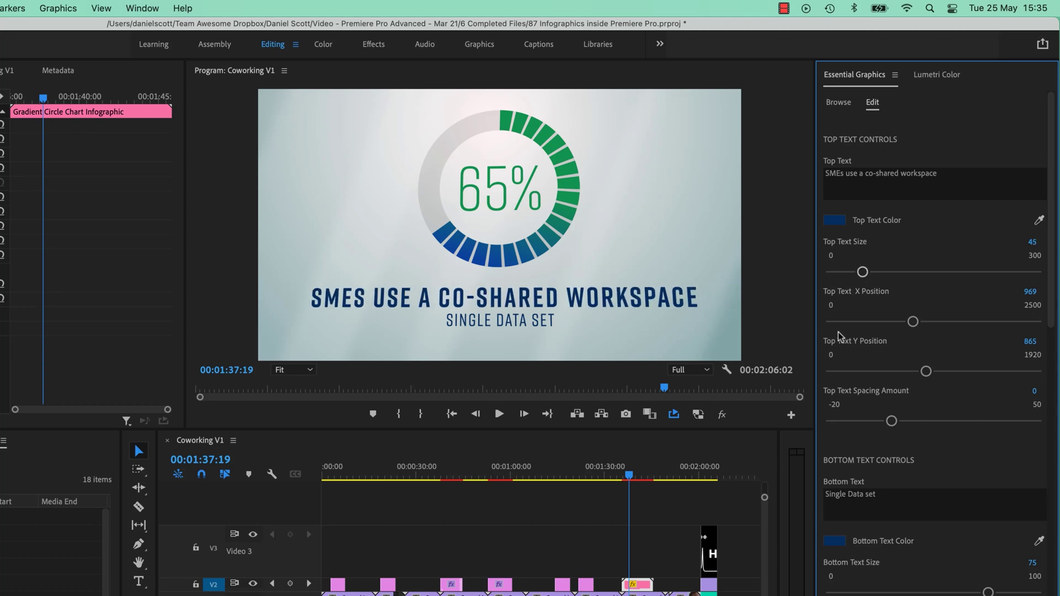
Set the Program monitor's playback resolution to 1/4 and preview the infographic animation from 00:01:36:00 to 00:01:41:12.
left_click(625, 477)
left_click(622, 479)
key("space")
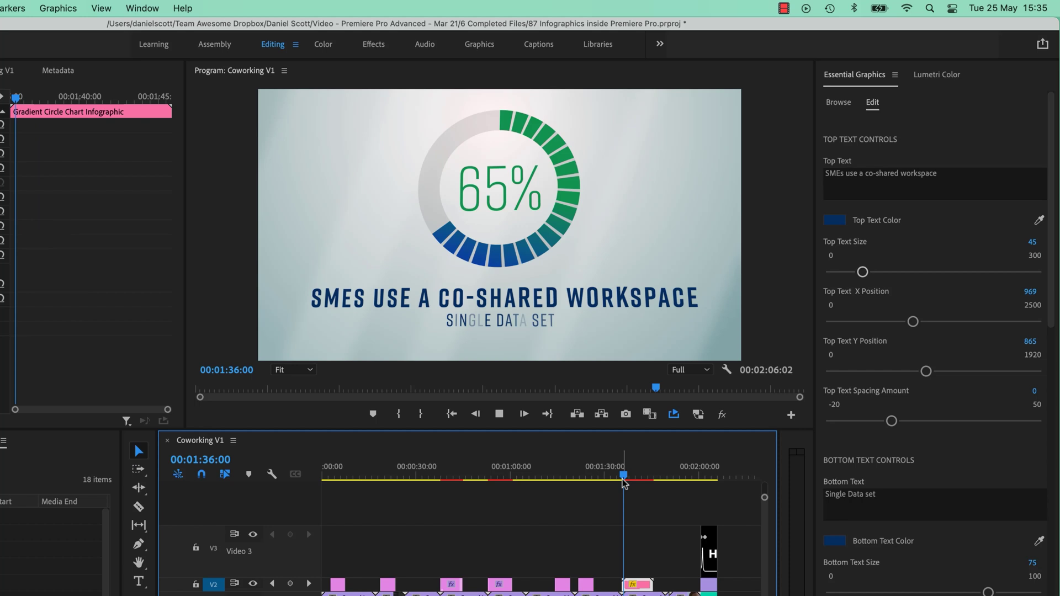
left_click(702, 370)
left_click(697, 413)
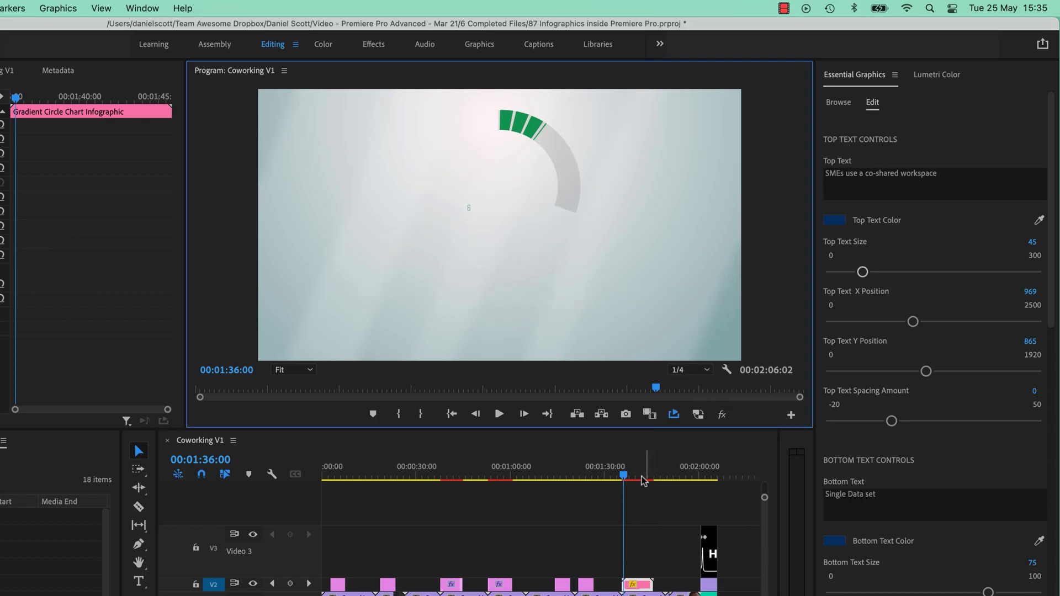
left_click_drag(621, 478, 637, 481)
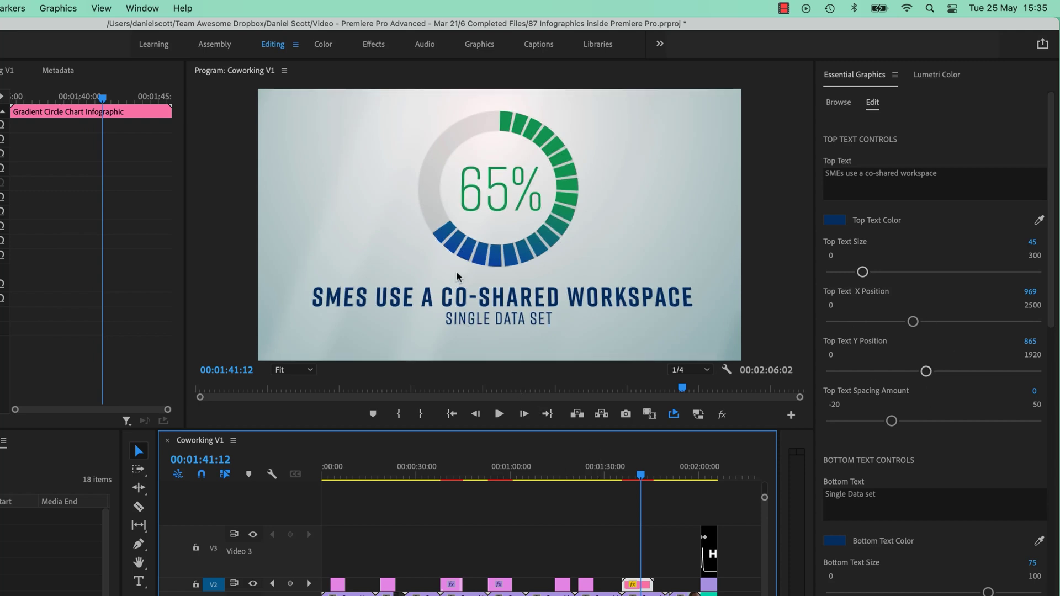
Remove the infographic's bottom text "Single Data set".
left_click(881, 501)
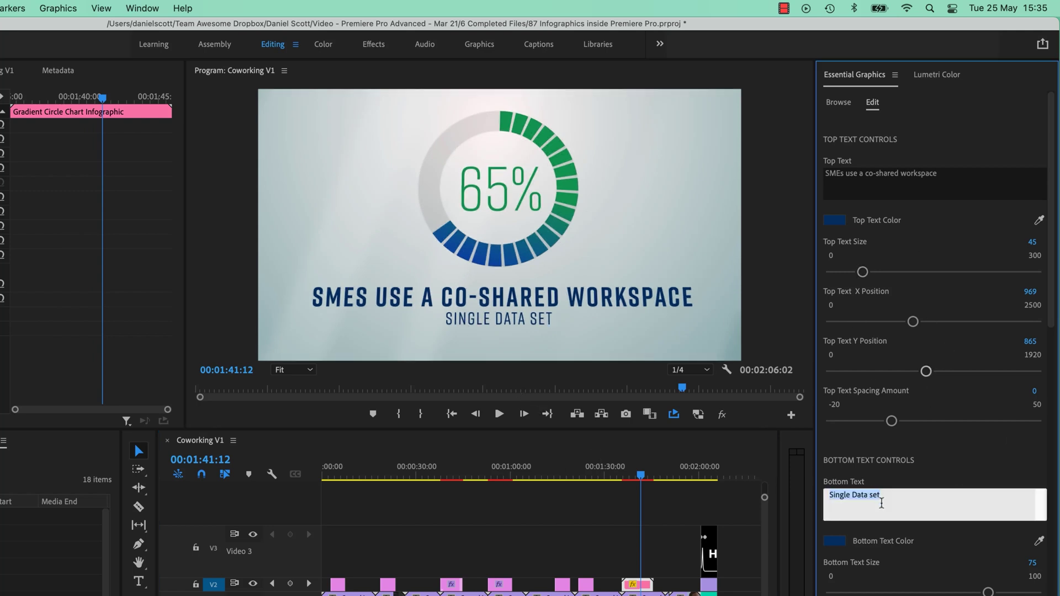
left_click(971, 454)
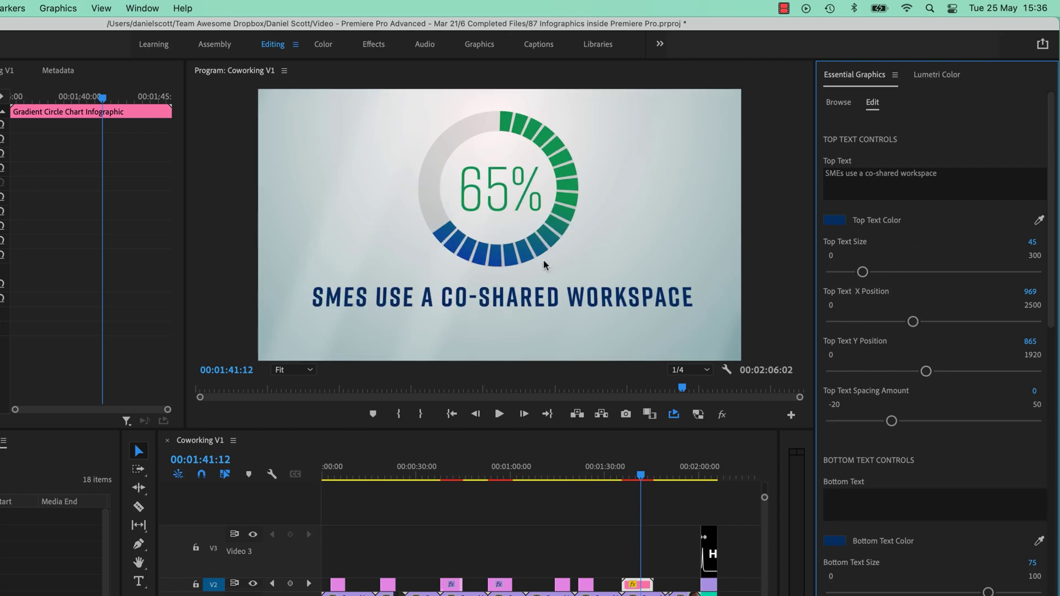
left_click_drag(1051, 259, 1056, 207)
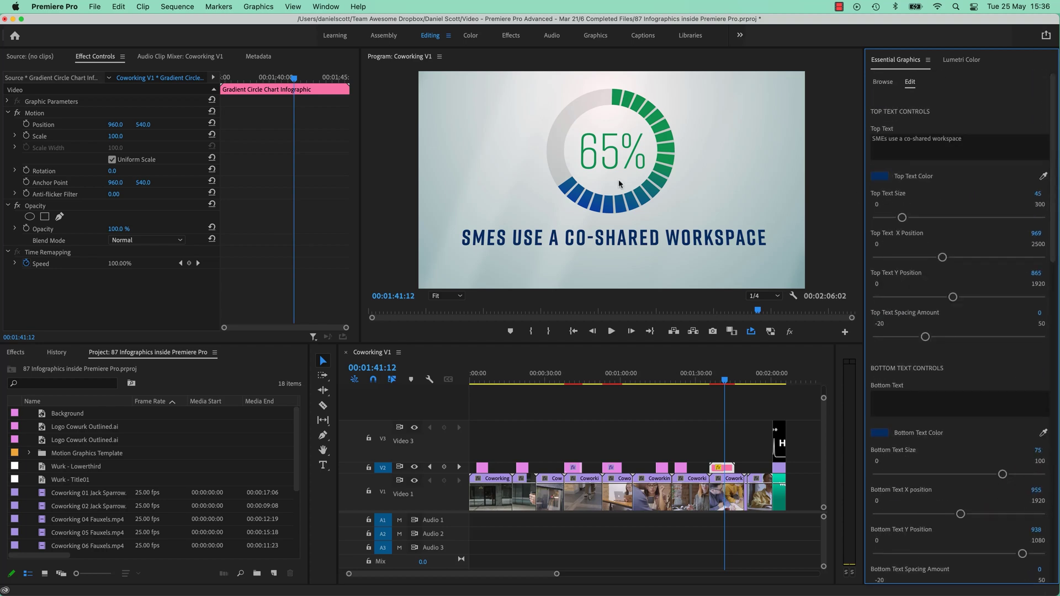
Set the infographic's chart data value to 38.
left_click(615, 156)
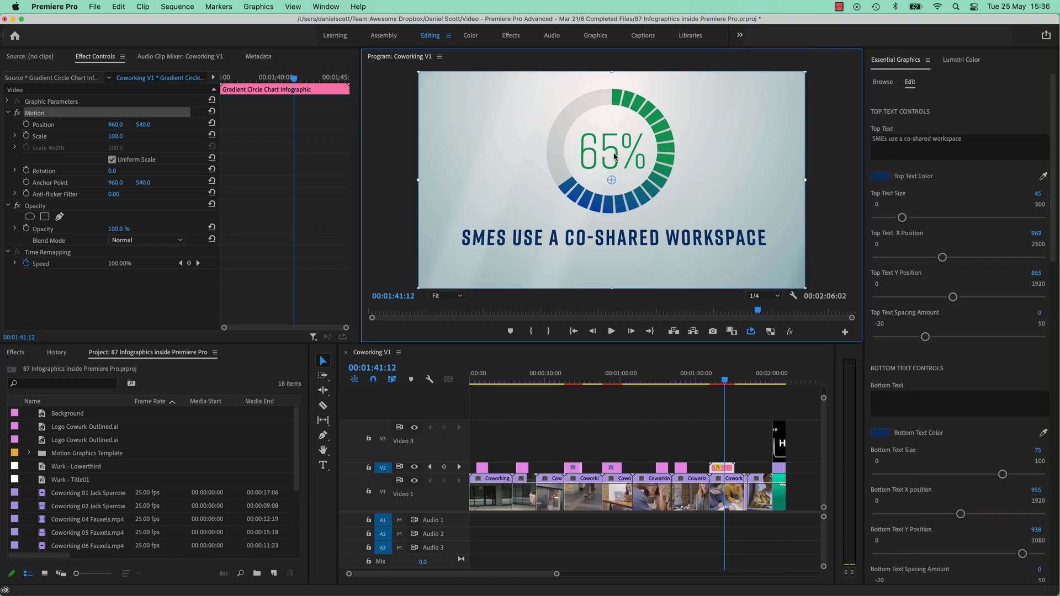
scroll(925, 252, "down", 10)
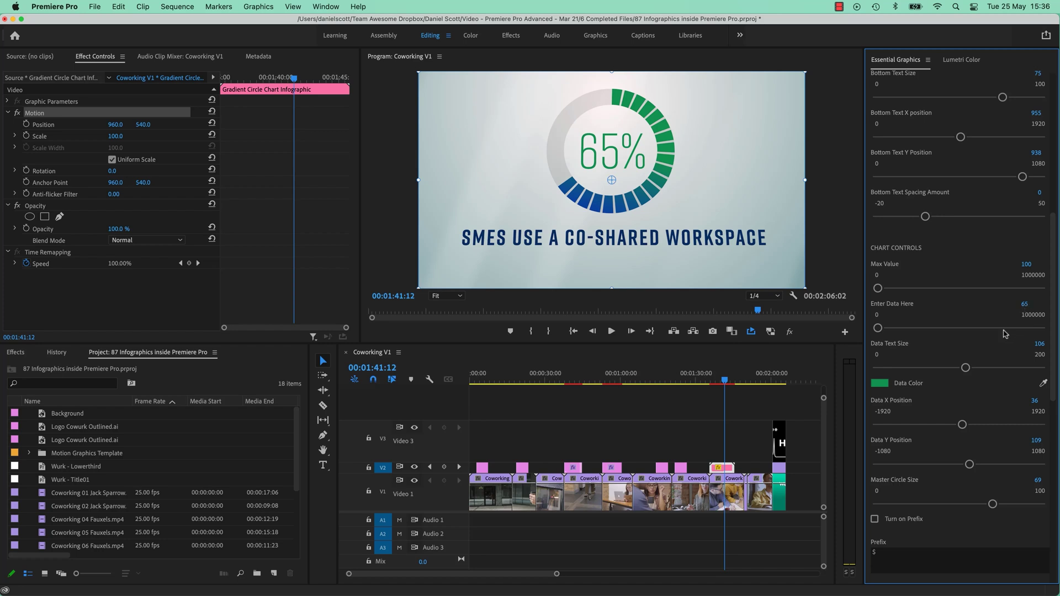
left_click(1025, 304)
key("Tab")
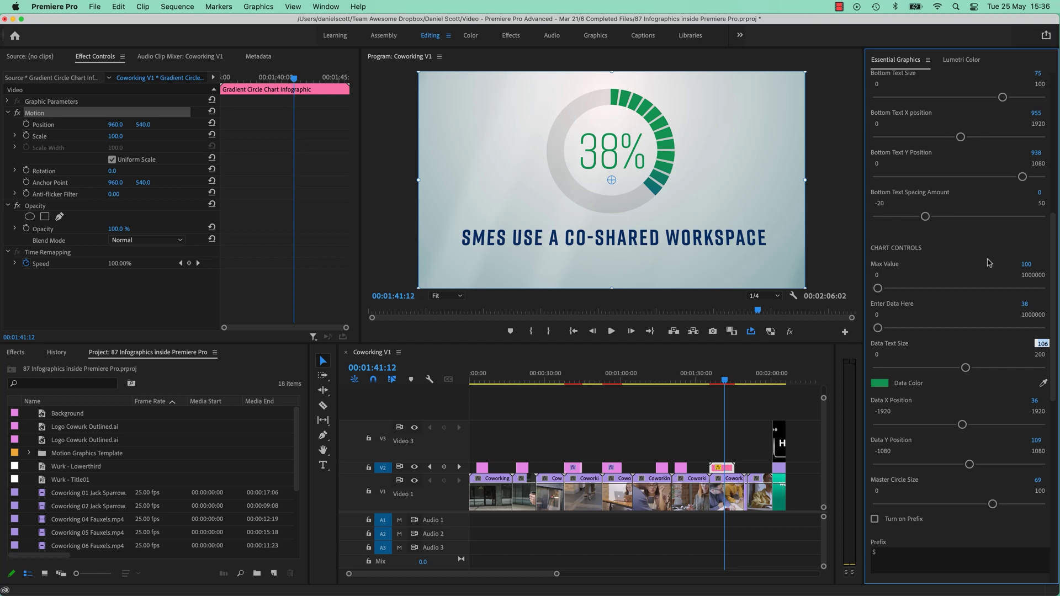
Inspect the options for managing the Gradient Circle Chart Infographic in My Templates, leaving the template in place and the timeline clip deselected.
left_click_drag(1057, 257, 1056, 82)
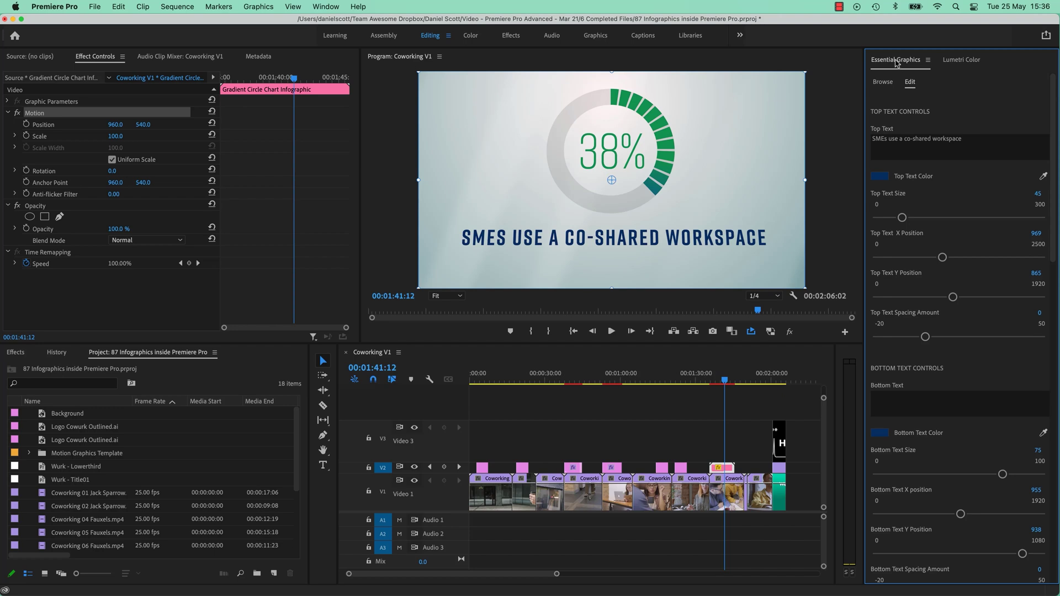
left_click(883, 86)
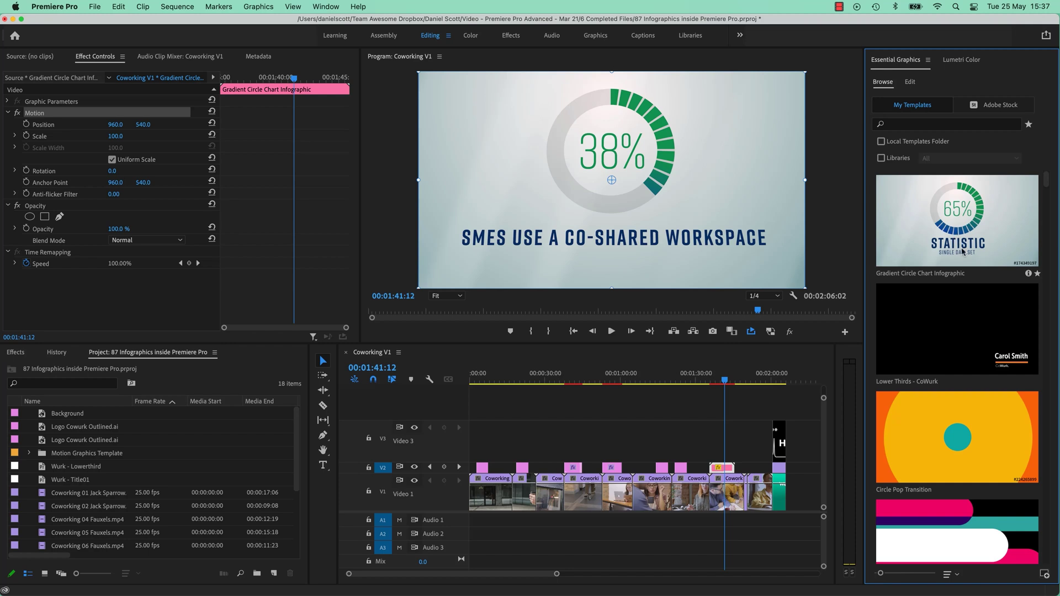
right_click(943, 223)
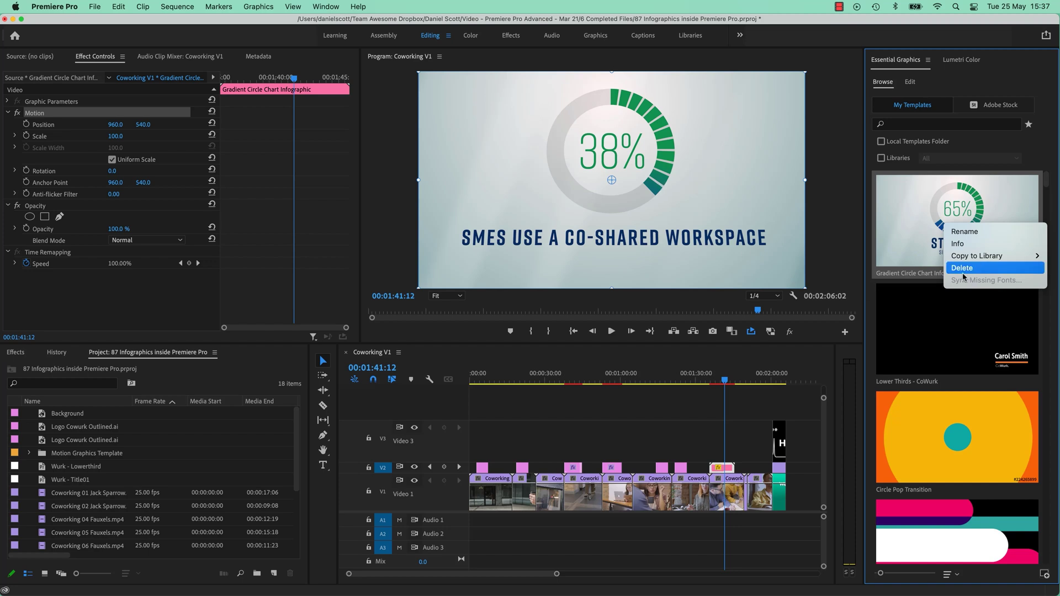
left_click(903, 226)
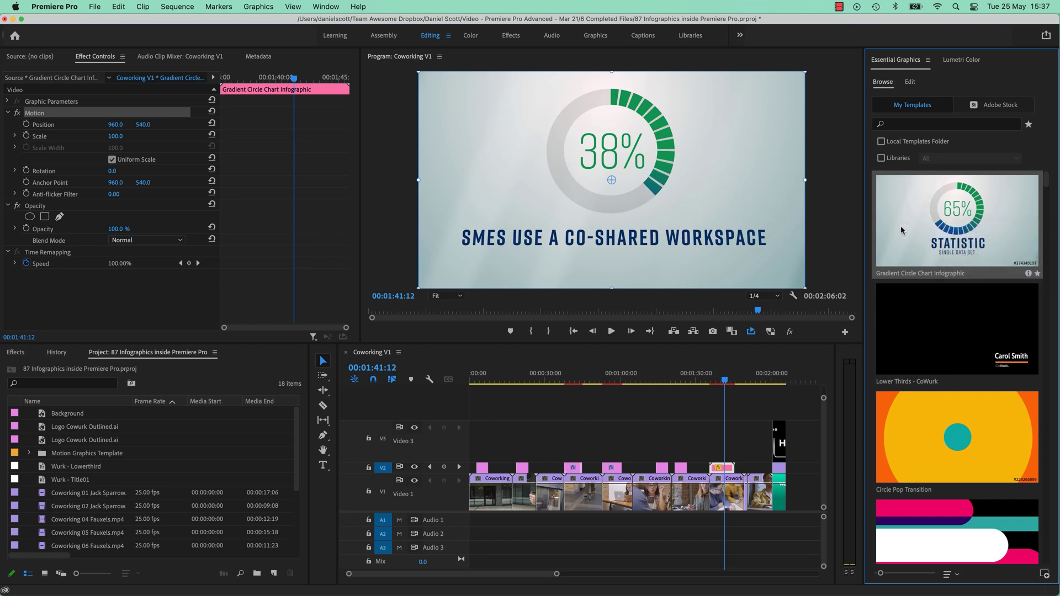
left_click(688, 428)
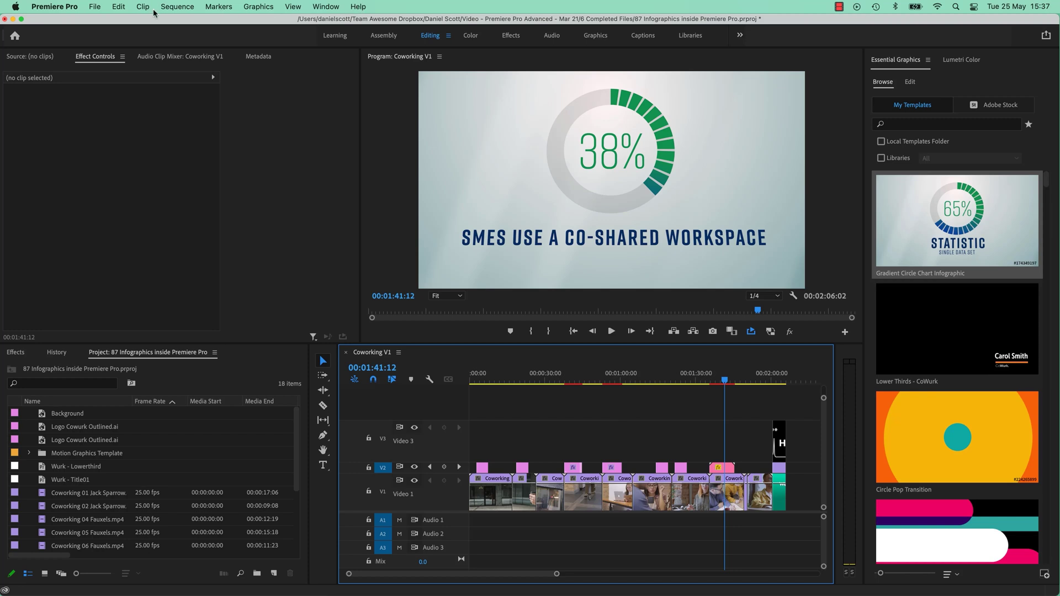
Search the help for "font" to locate the Add Fonts from Adobe Fonts command.
left_click(364, 7)
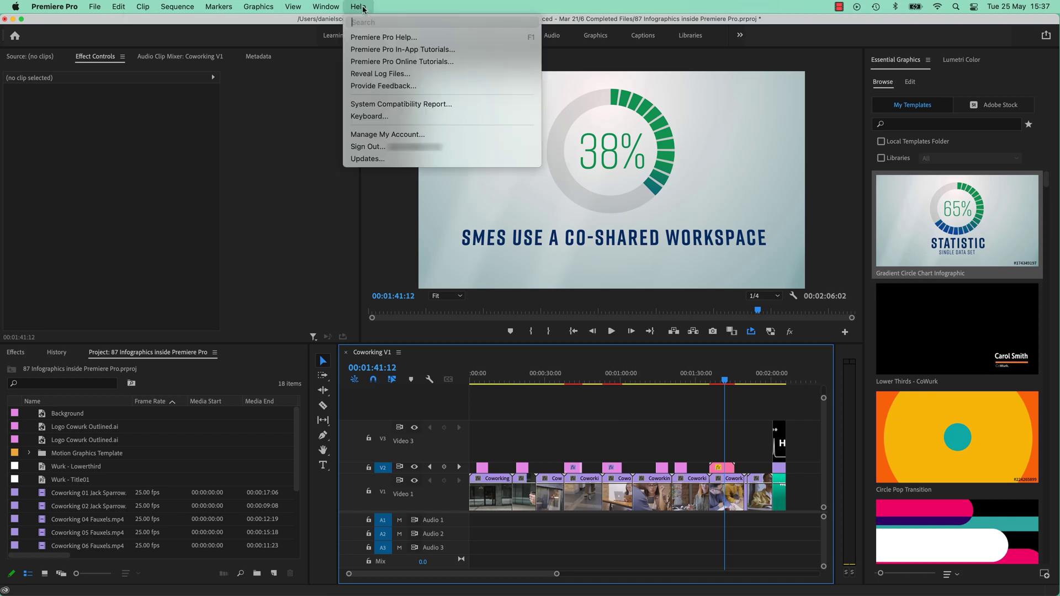
type("font")
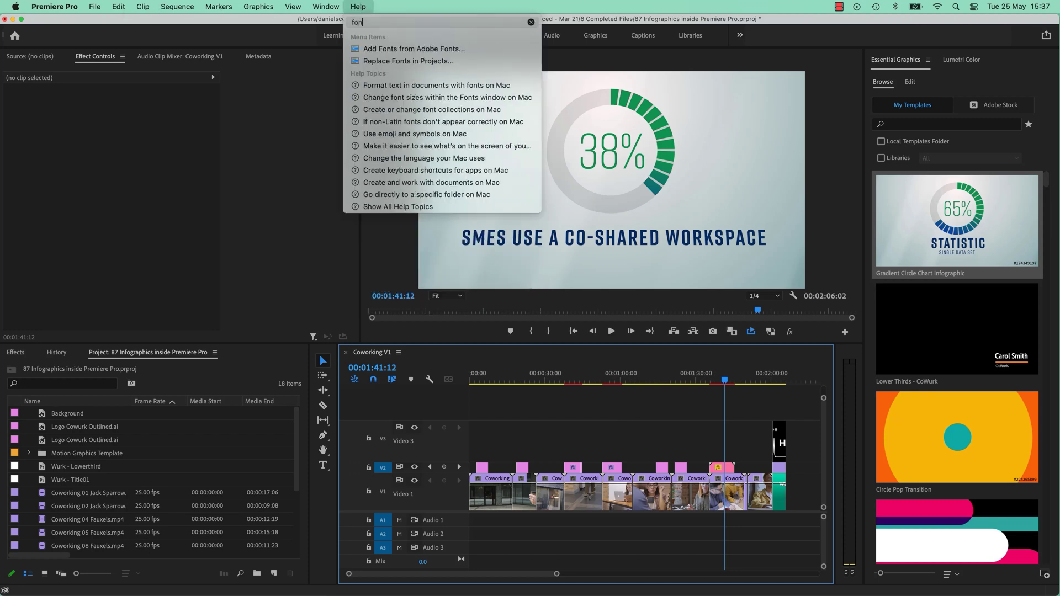
mouse_move(386, 51)
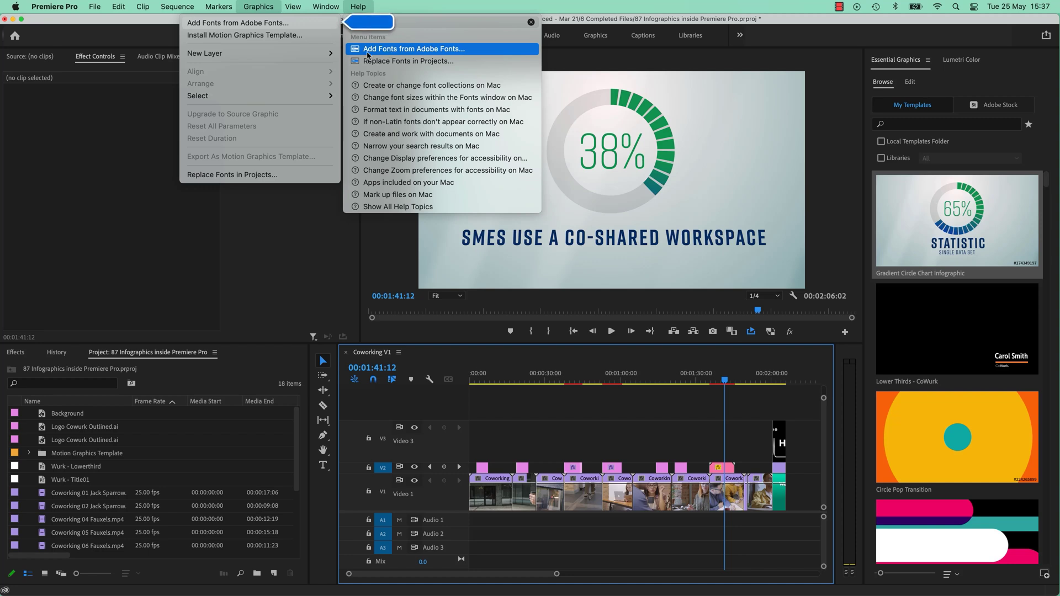
Inspect the replacement font choices for Samantha Upright Bold Regular in Replace Fonts in Projects, leaving the project's fonts as they are.
left_click(403, 62)
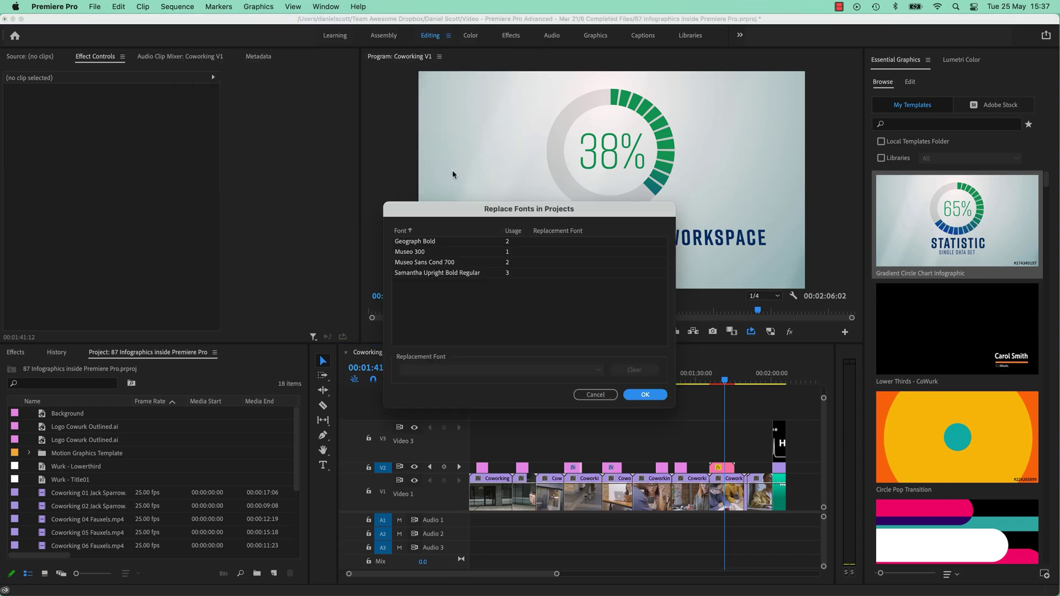
left_click(422, 275)
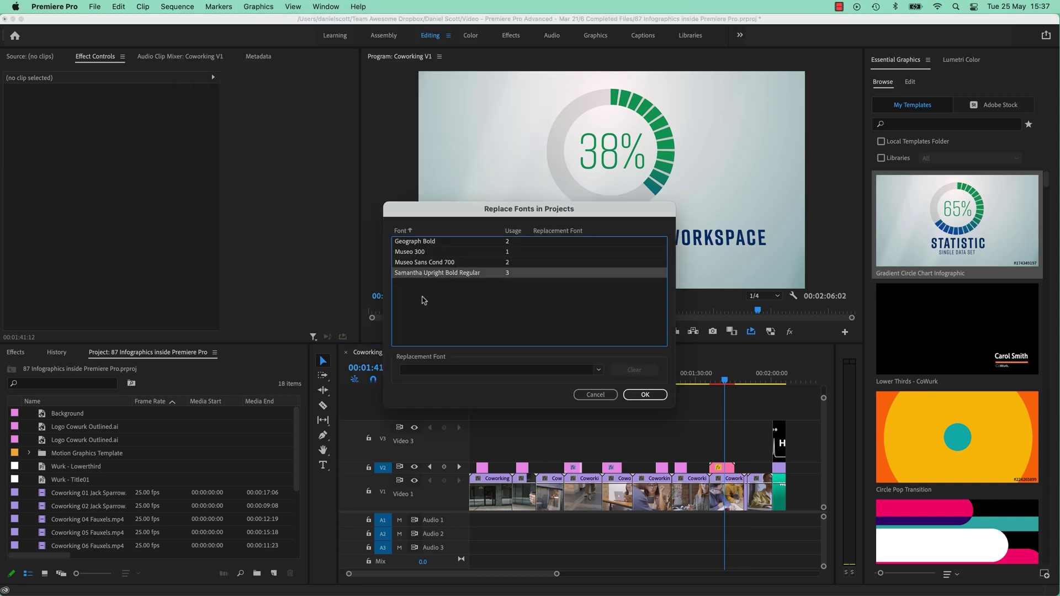
left_click(596, 371)
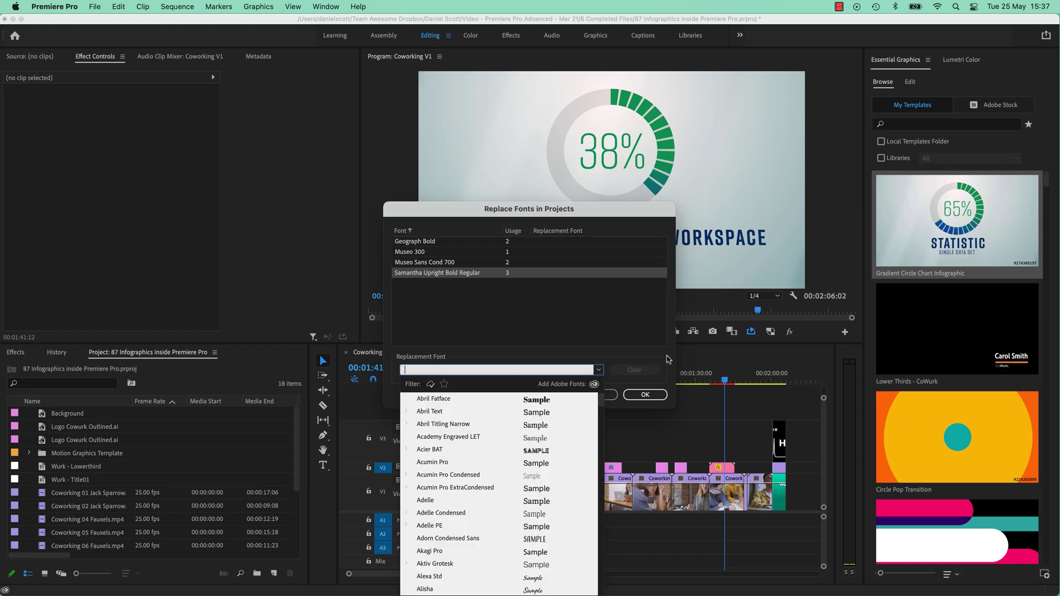
left_click(599, 395)
left_click(601, 396)
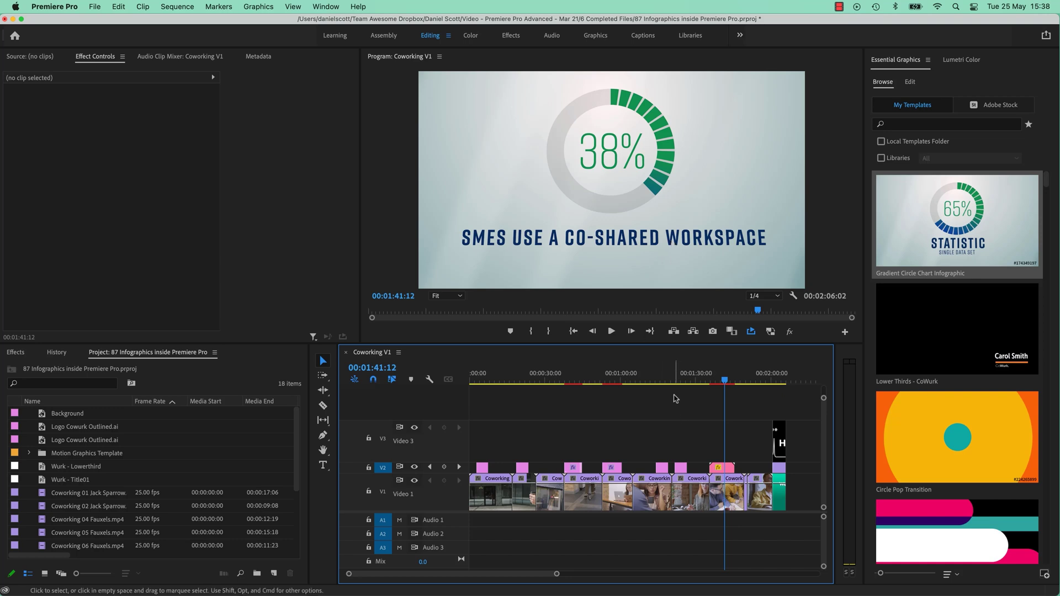
Set the top text color of the Gradient Circle Chart Infographic clip in the timeline to white (FFFFFF).
left_click(722, 378)
left_click(729, 468)
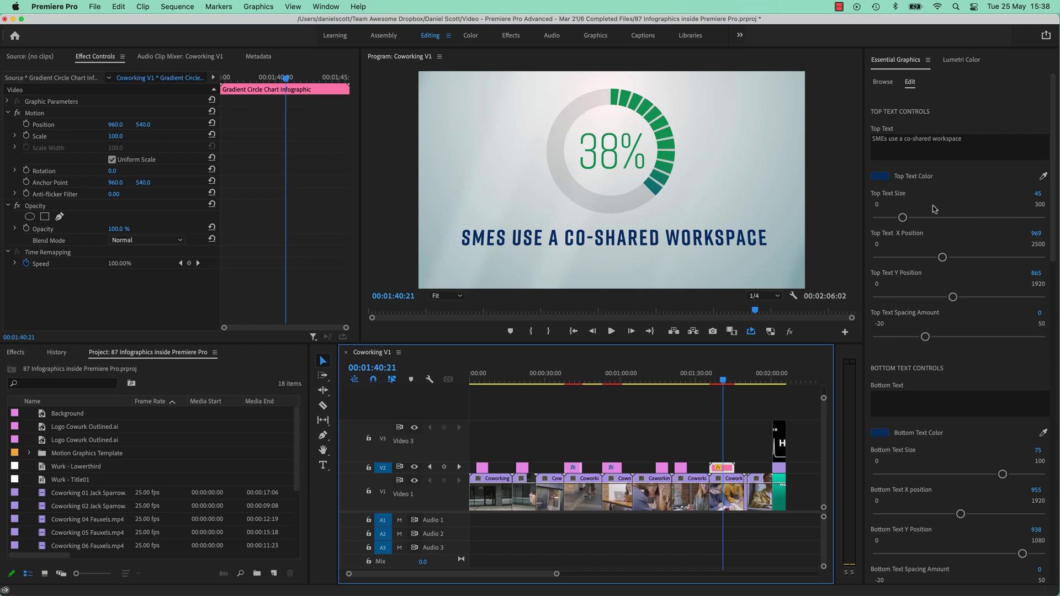
left_click(880, 175)
left_click_drag(510, 276, 364, 398)
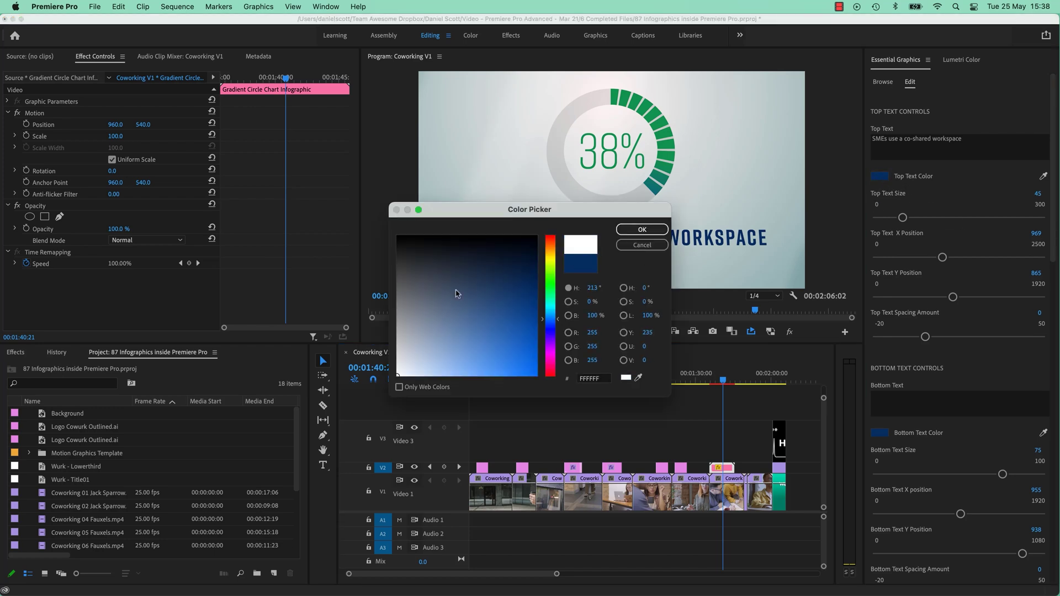
left_click(636, 229)
Set the infographic's background bar opacity to 0 and its background opacity to 13.
scroll(960, 317, "down", 10)
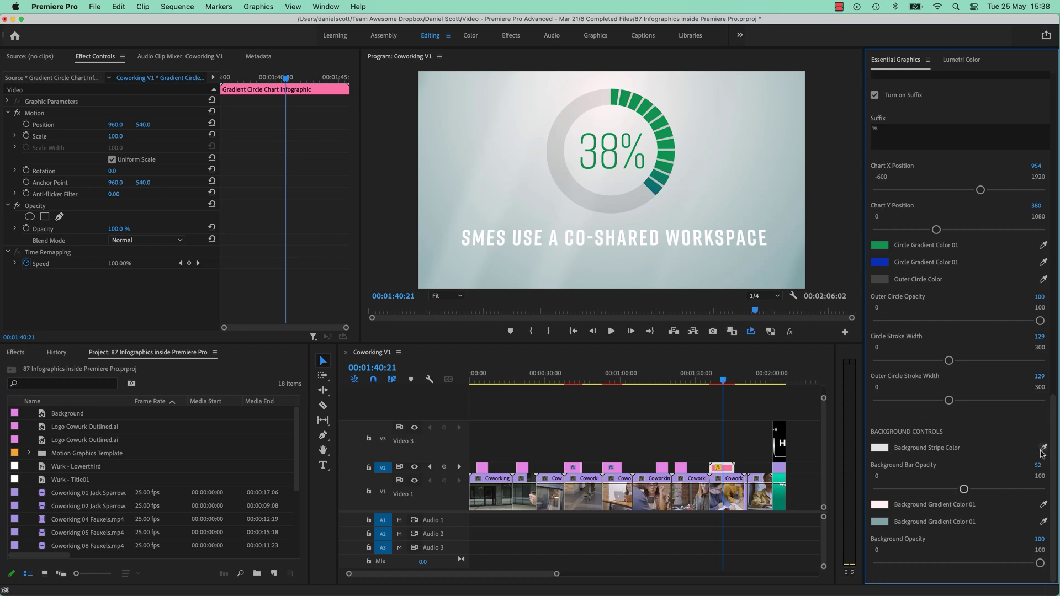
left_click_drag(964, 489, 918, 499)
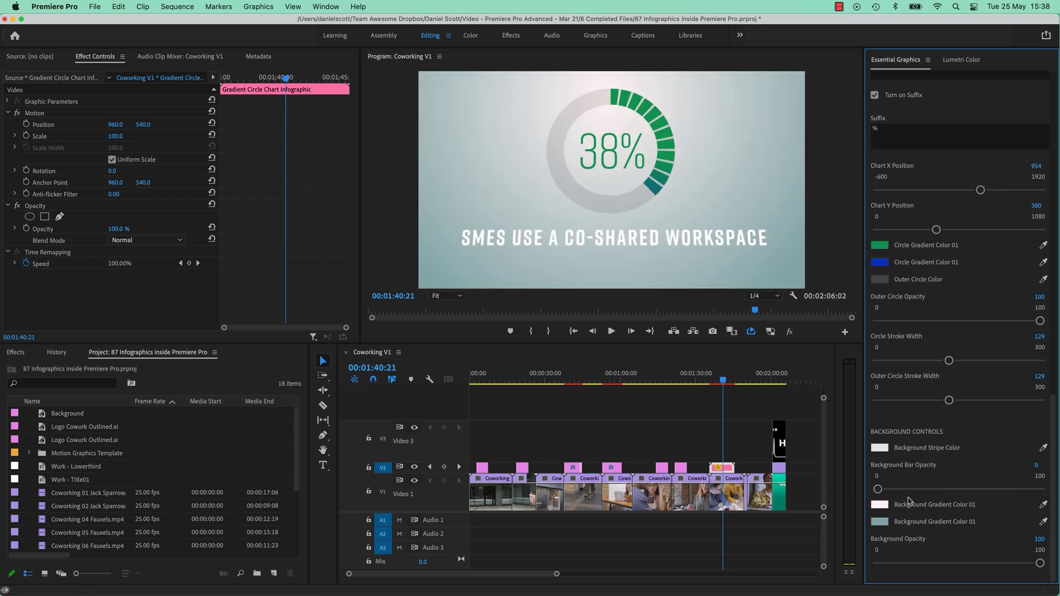
left_click_drag(1040, 563, 877, 564)
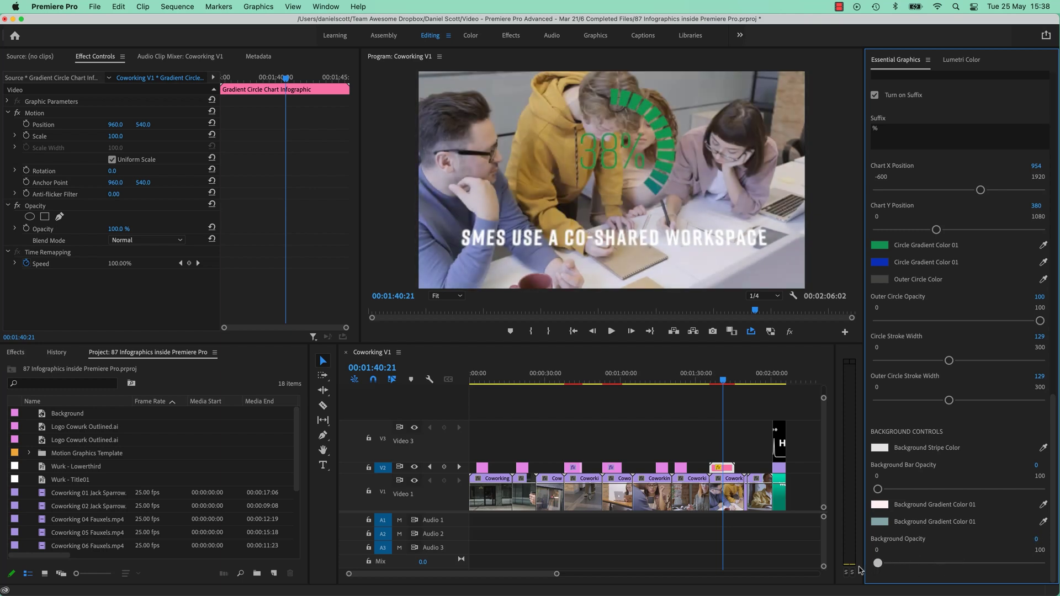
mouse_move(878, 563)
left_mouse_down()
mouse_move(922, 563)
mouse_move(899, 563)
left_mouse_up()
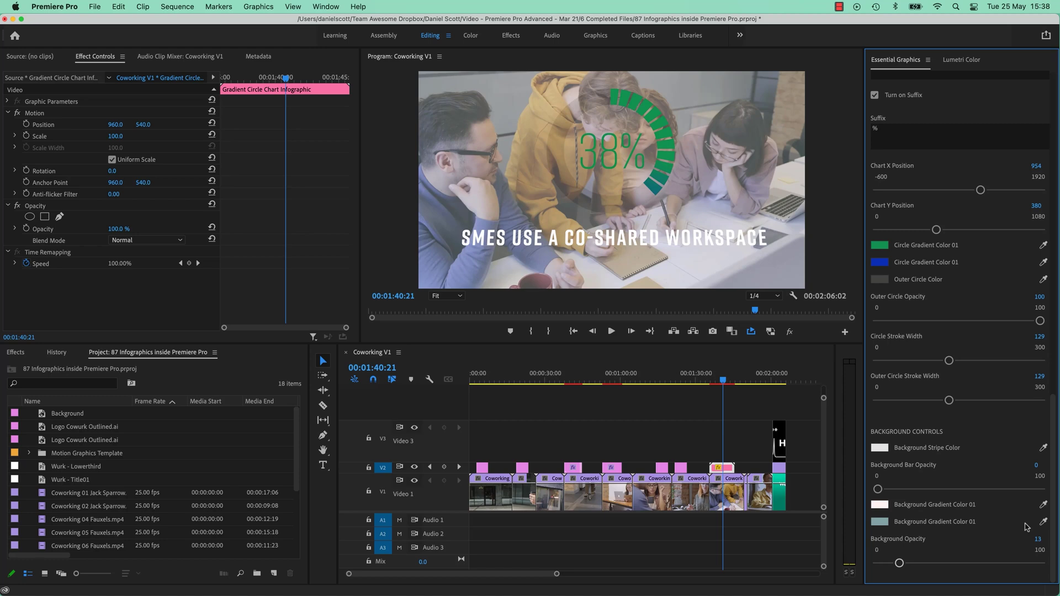
Set both background gradient colors of the infographic to black (000000) and increase the background opacity to darken the footage behind it.
left_click(880, 504)
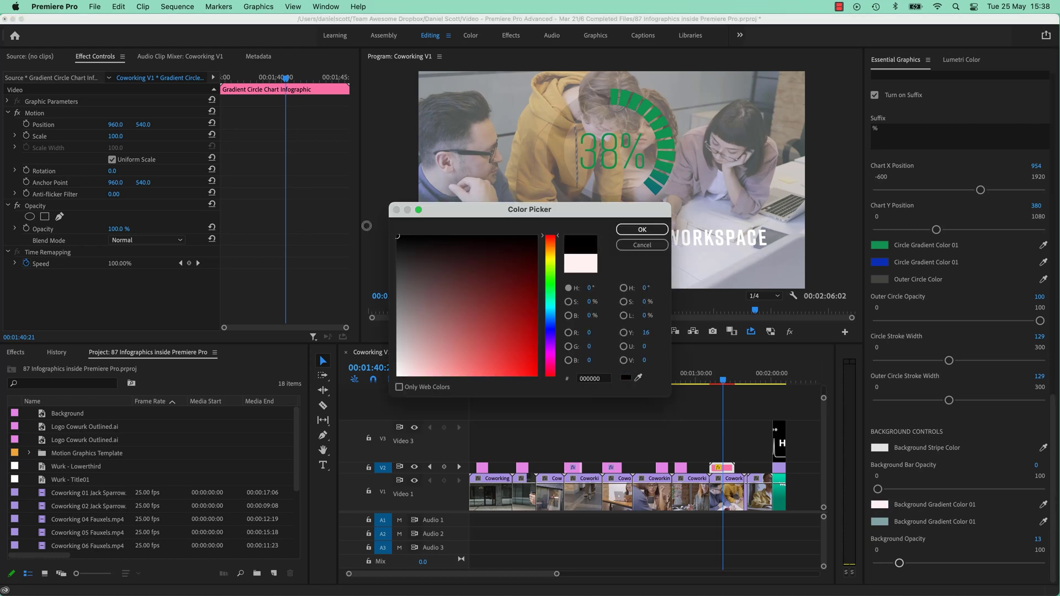
left_click(657, 230)
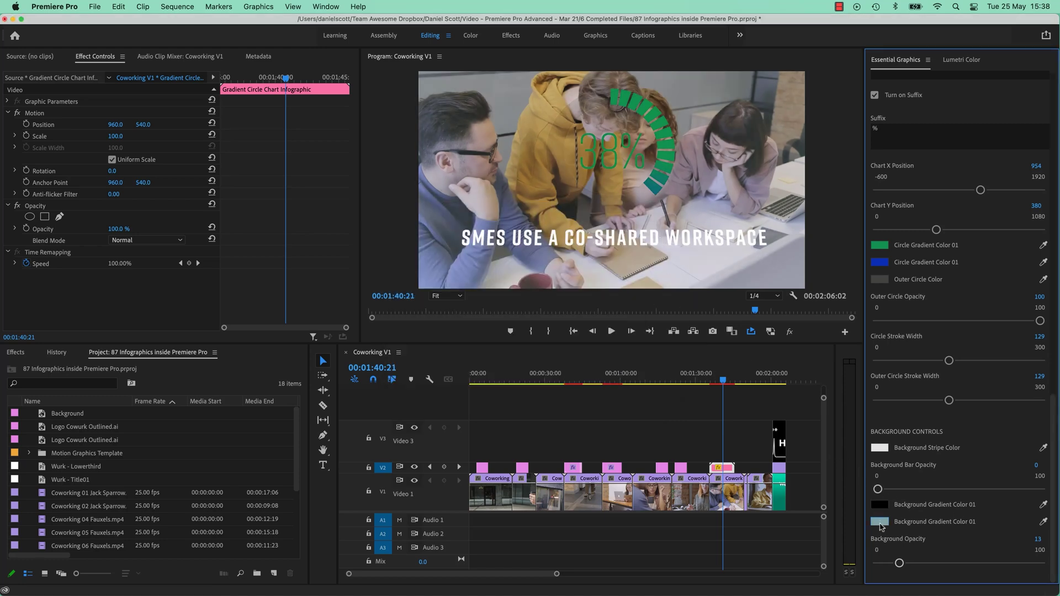
left_click(880, 521)
mouse_move(426, 325)
left_mouse_down()
mouse_move(408, 259)
mouse_move(371, 215)
left_mouse_up()
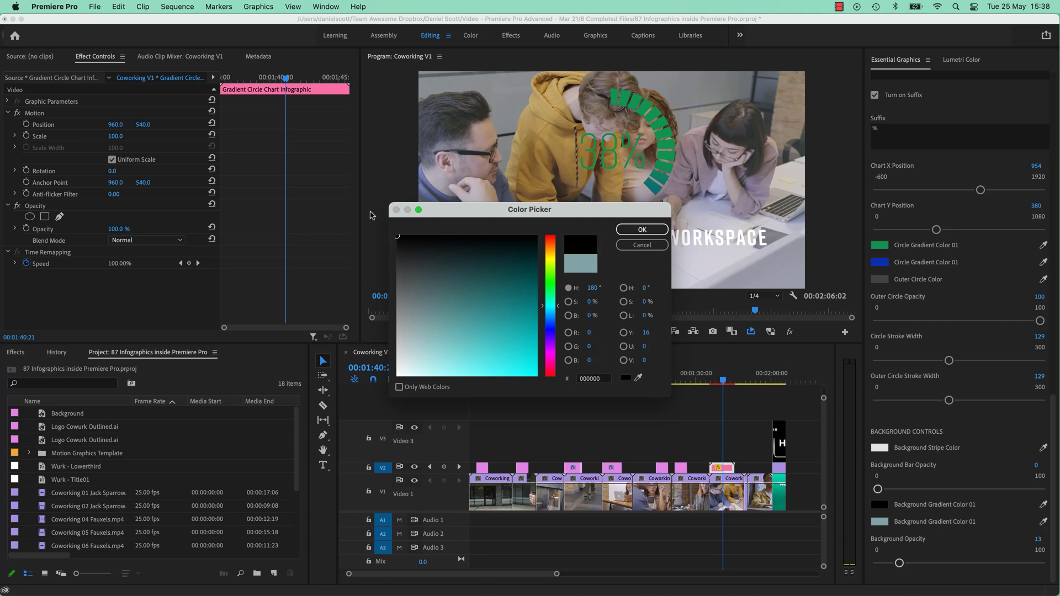
left_click(642, 230)
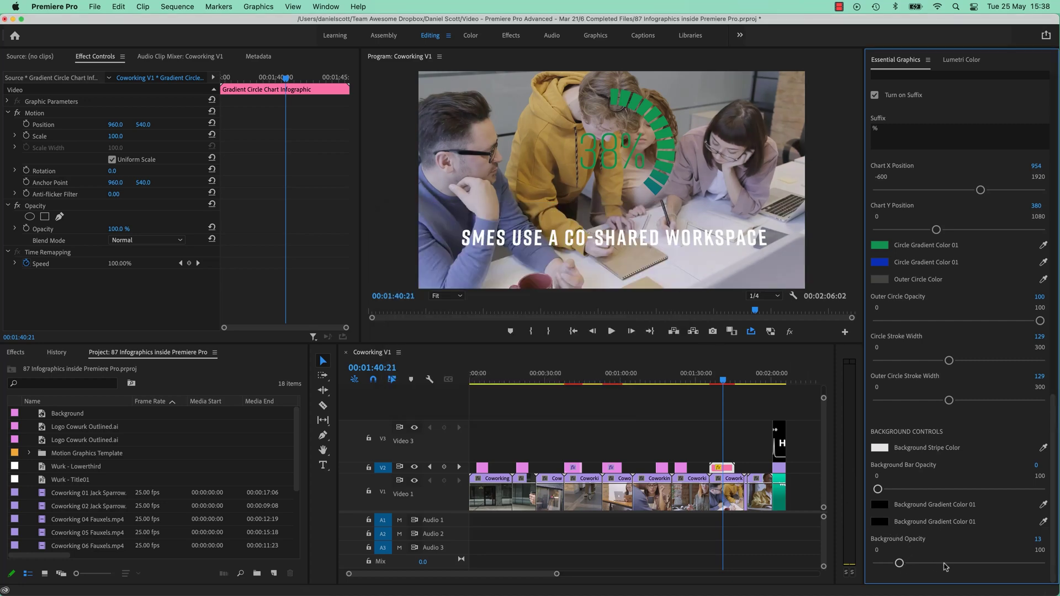
left_click_drag(1002, 564, 988, 570)
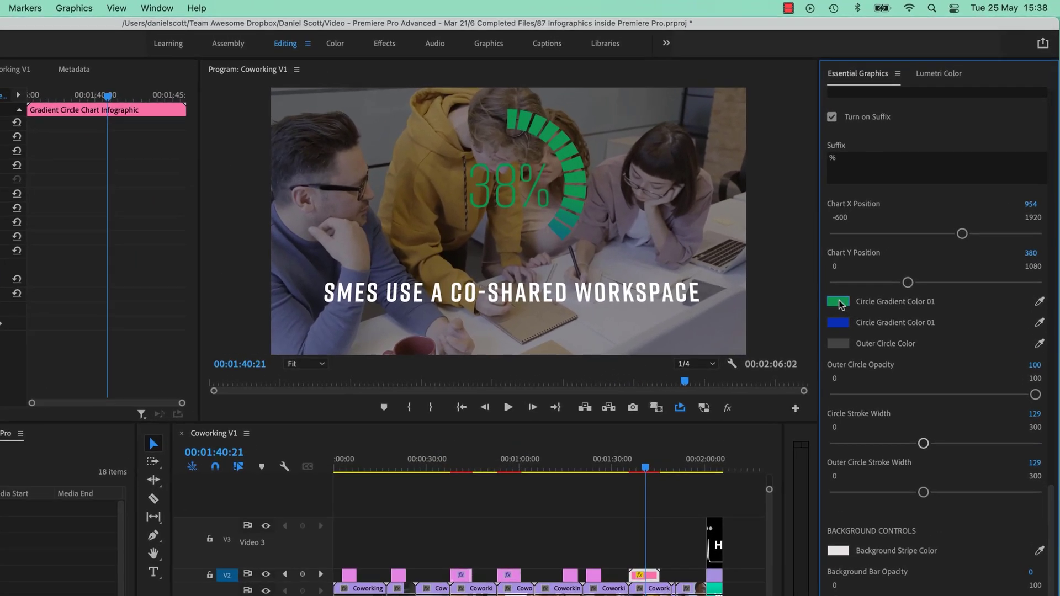
Set both circle gradient colors of the infographic's chart to white (FFFFFF).
left_click(880, 245)
left_click_drag(459, 309, 376, 407)
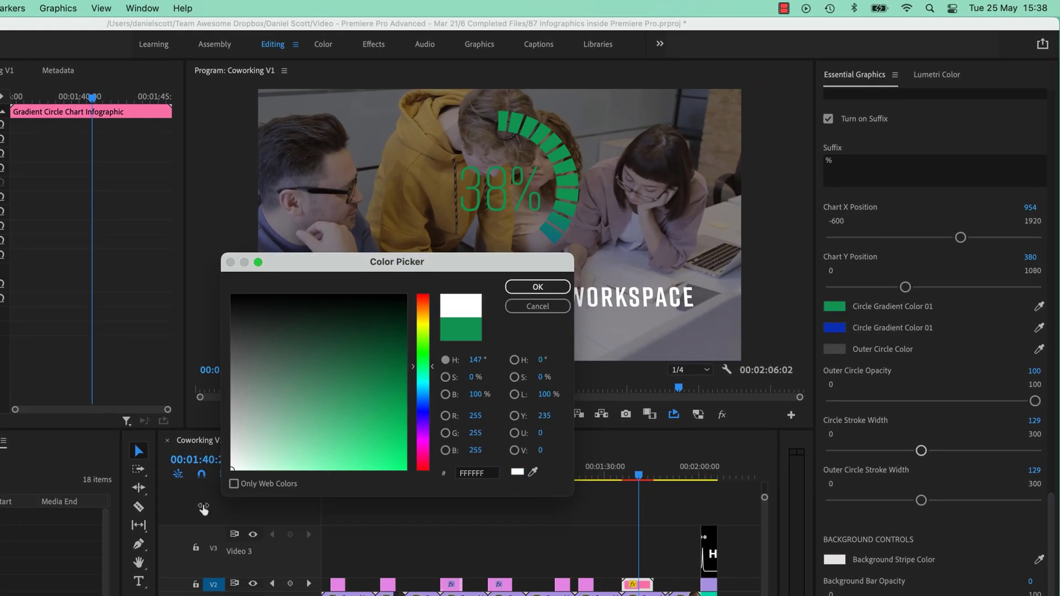
left_click(555, 286)
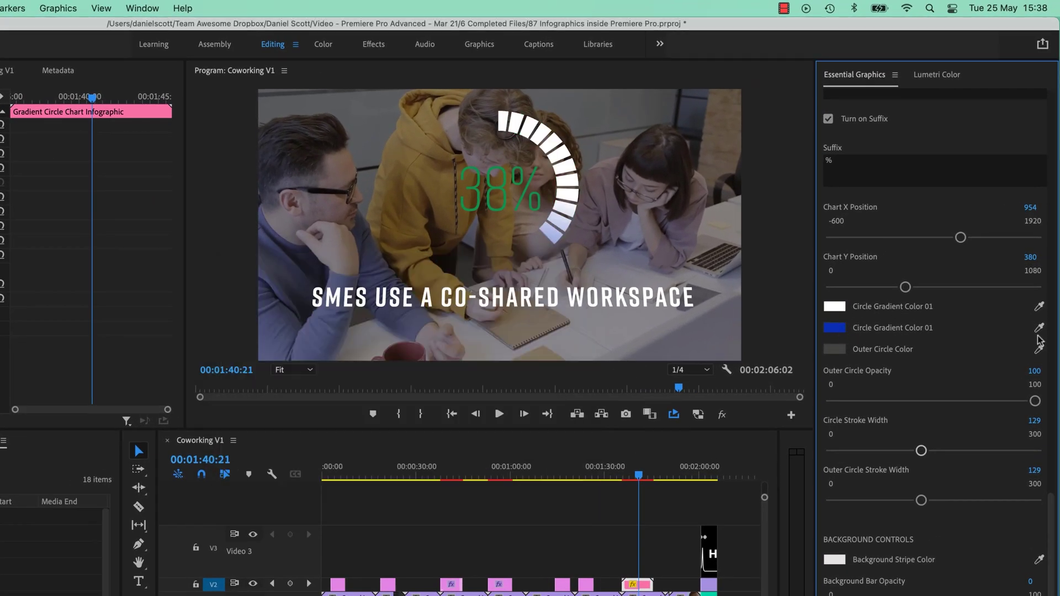
left_click(834, 328)
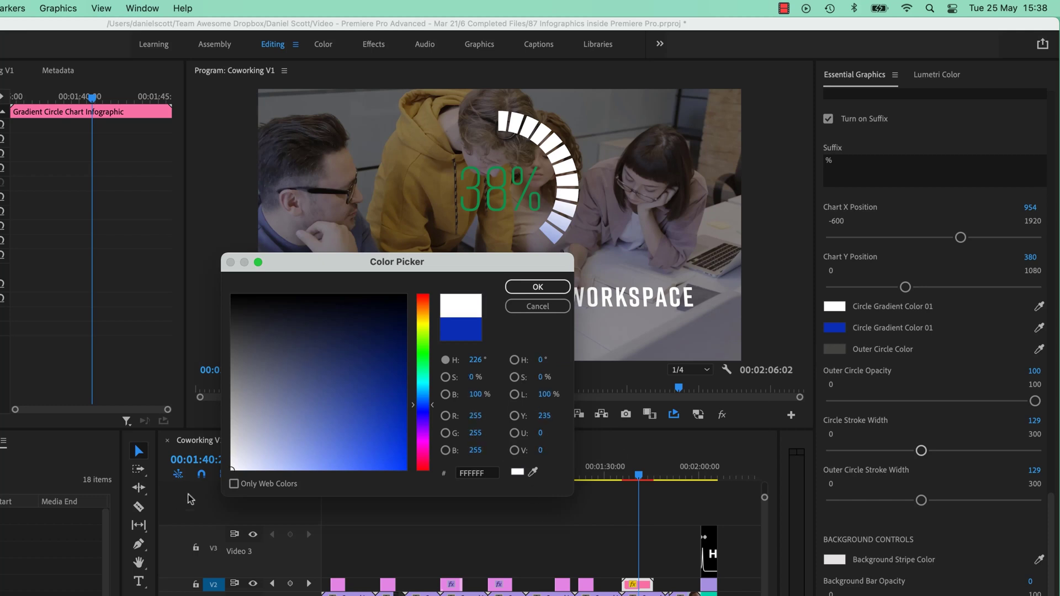
left_click(534, 286)
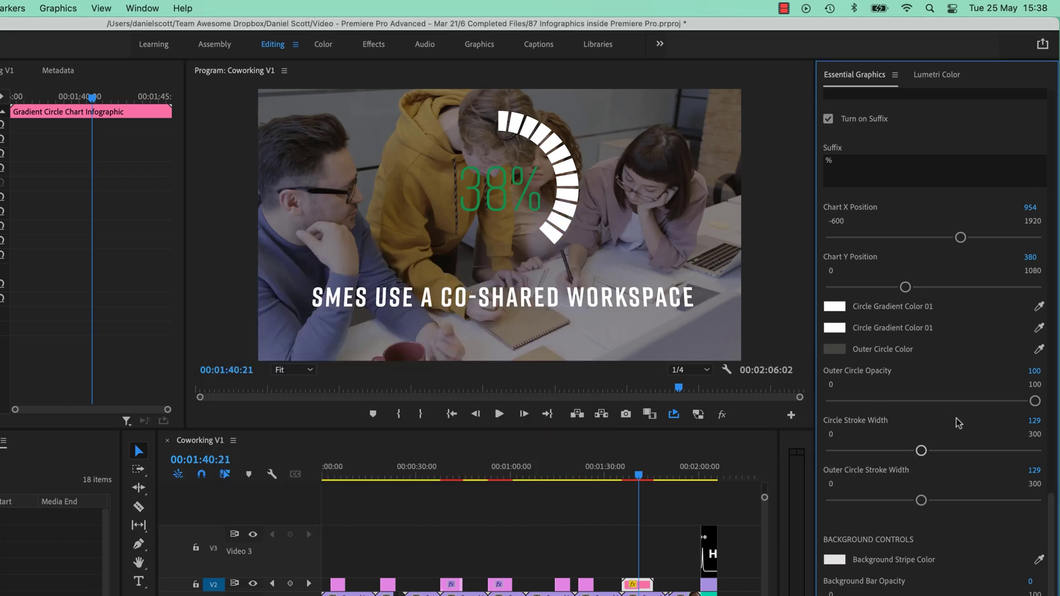
Set the data color of the chart's percentage text to white (FFFFFF).
scroll(906, 481, "up", 3)
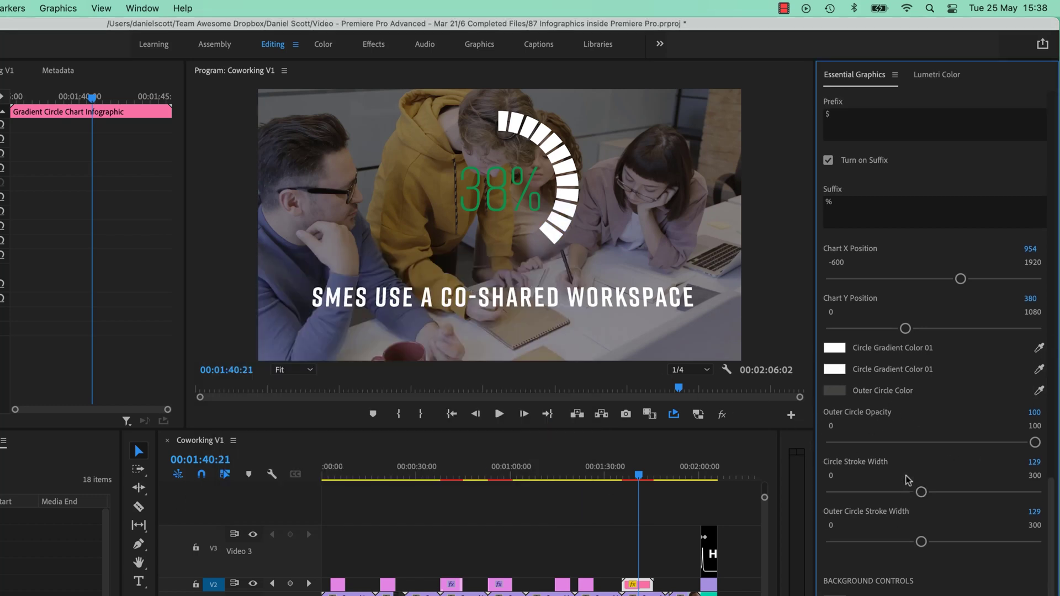
scroll(909, 481, "up", 10)
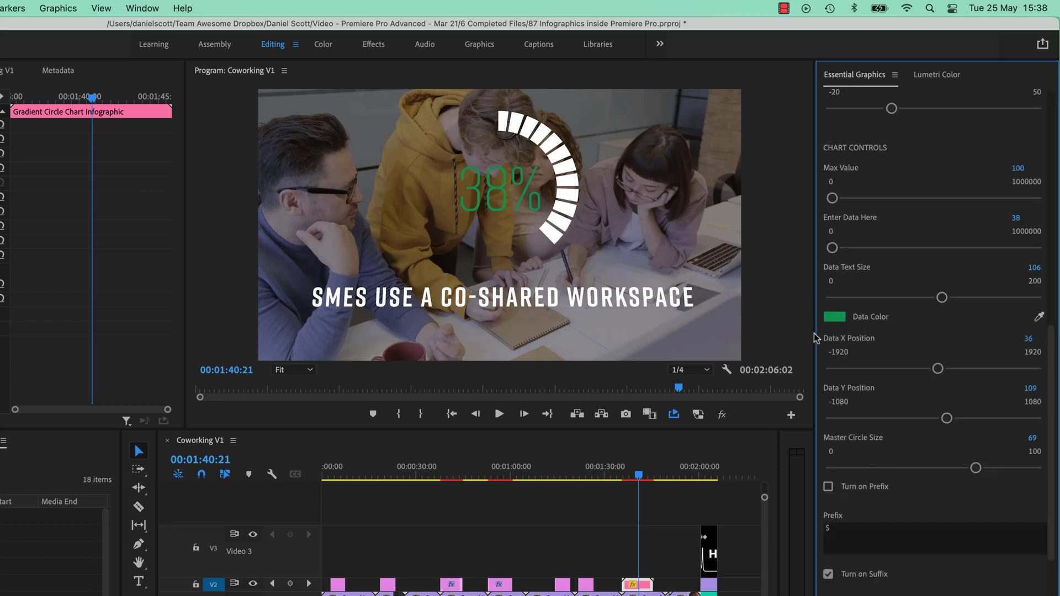
left_click(834, 318)
left_click(232, 469)
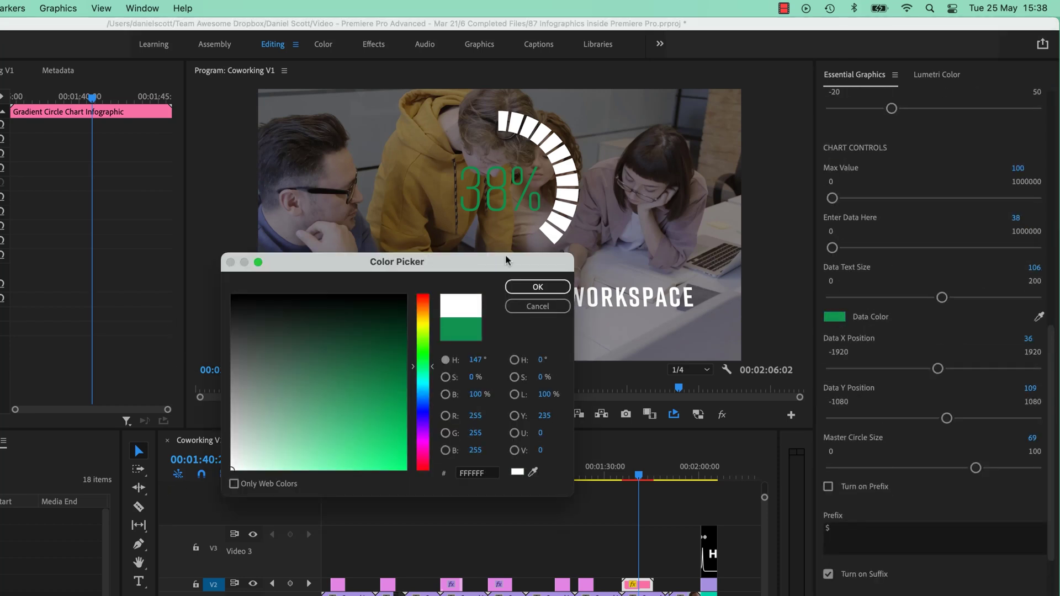
left_click(537, 287)
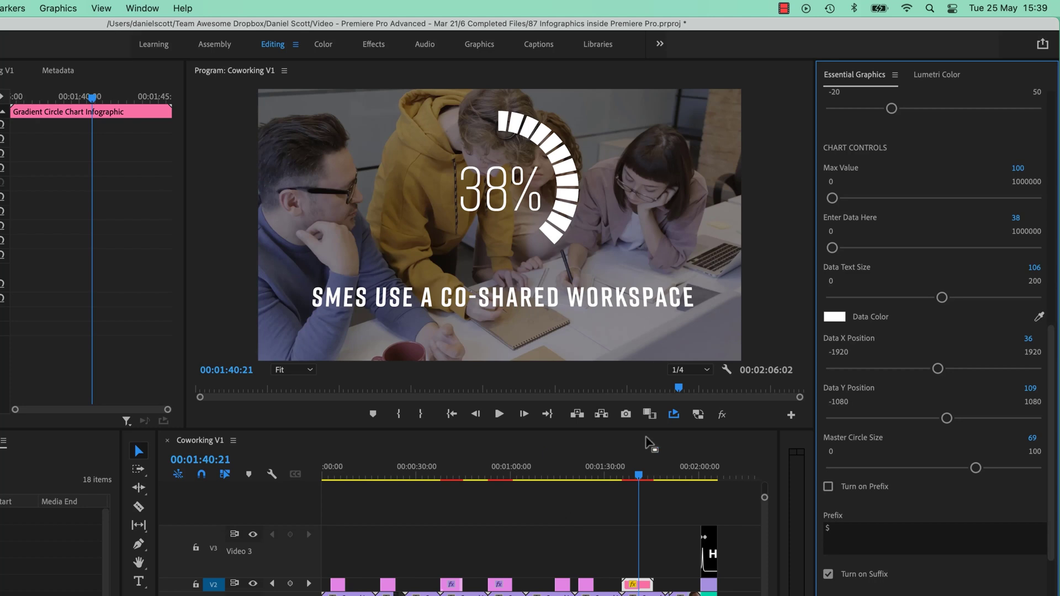
Play back the sequence from the start of the infographic clip to review its animation.
left_click_drag(639, 478, 624, 490)
key("space")
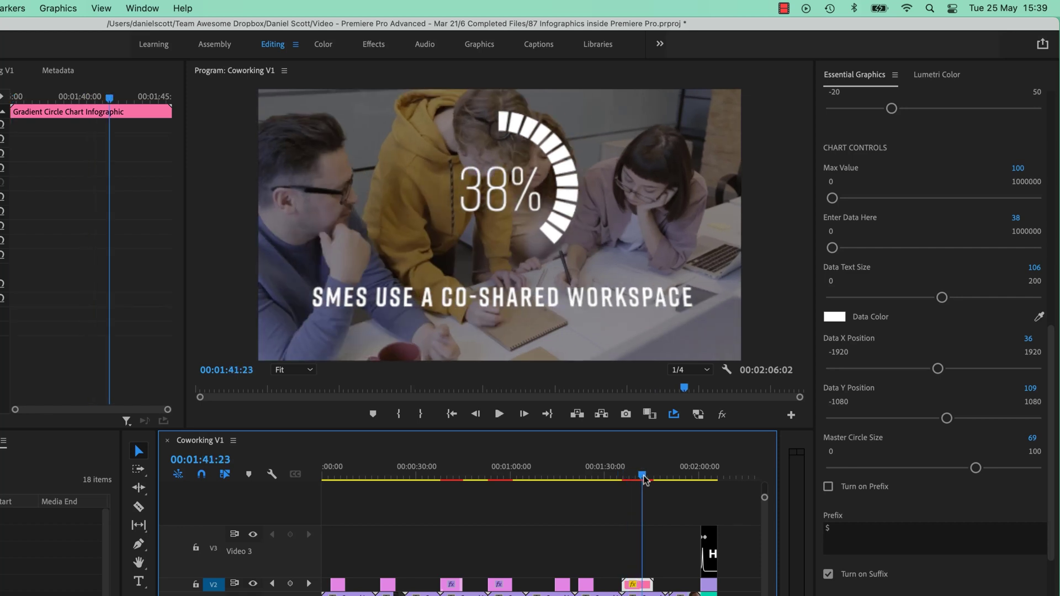
key("space")
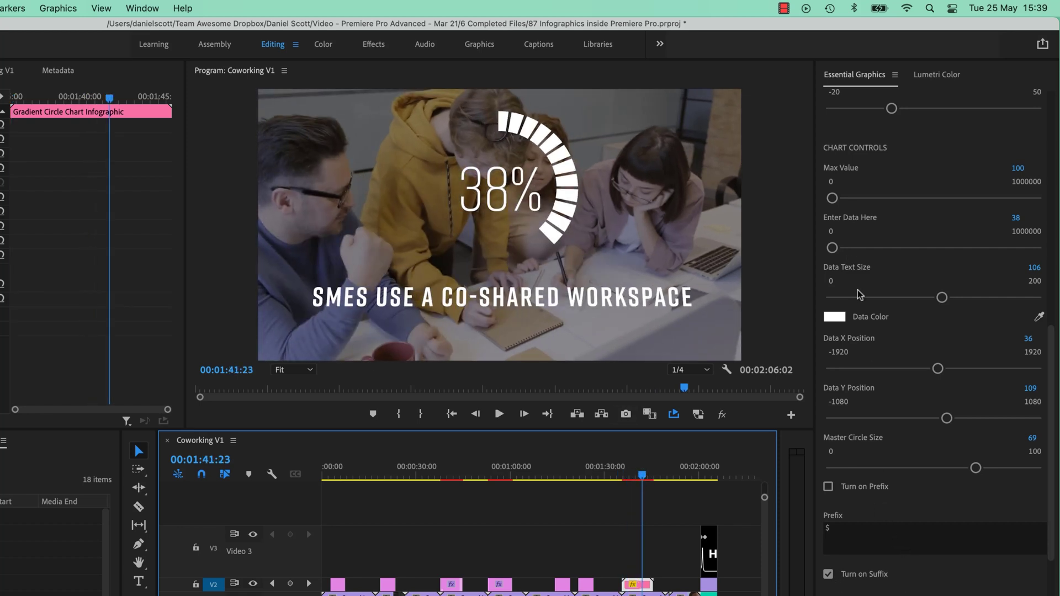
left_click_drag(1051, 368, 1055, 298)
left_click_drag(1018, 427, 1031, 427)
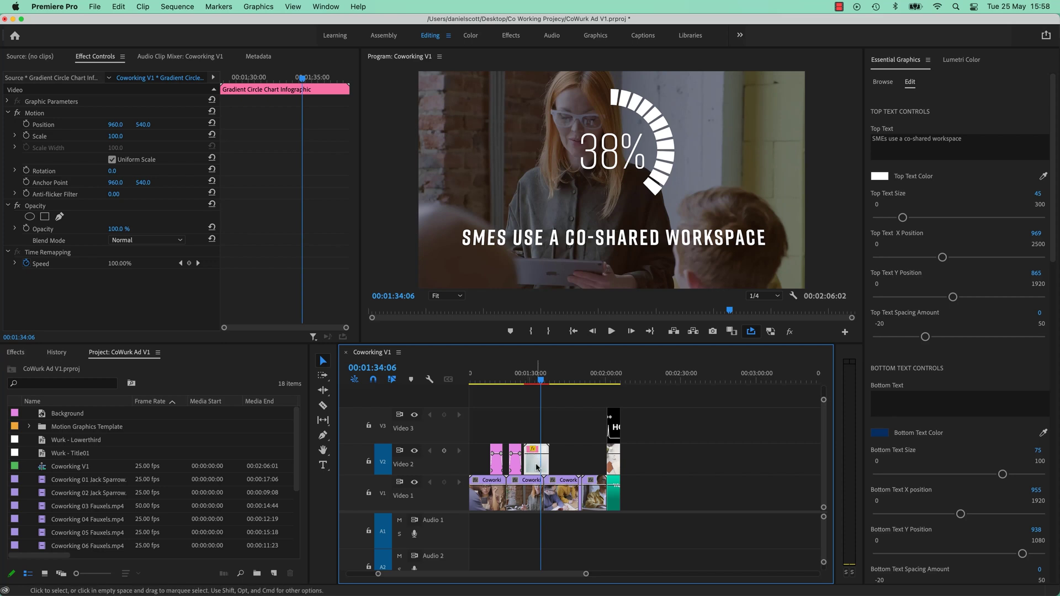
Reveal the source file of the timeline's Gradient Circle Chart Infographic clip in Finder.
left_click(890, 86)
mouse_move(936, 208)
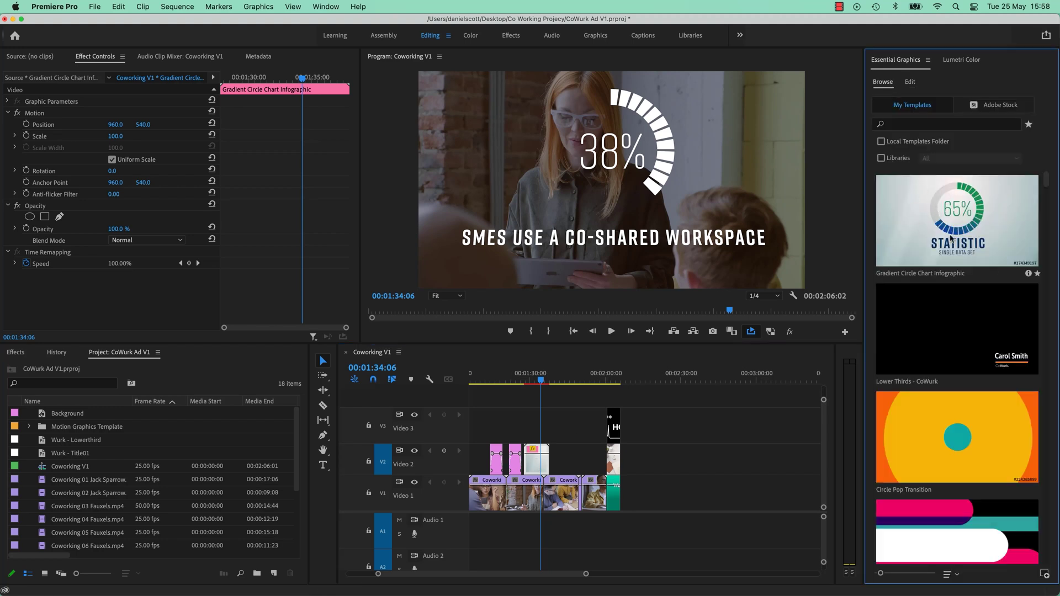
left_click(536, 445)
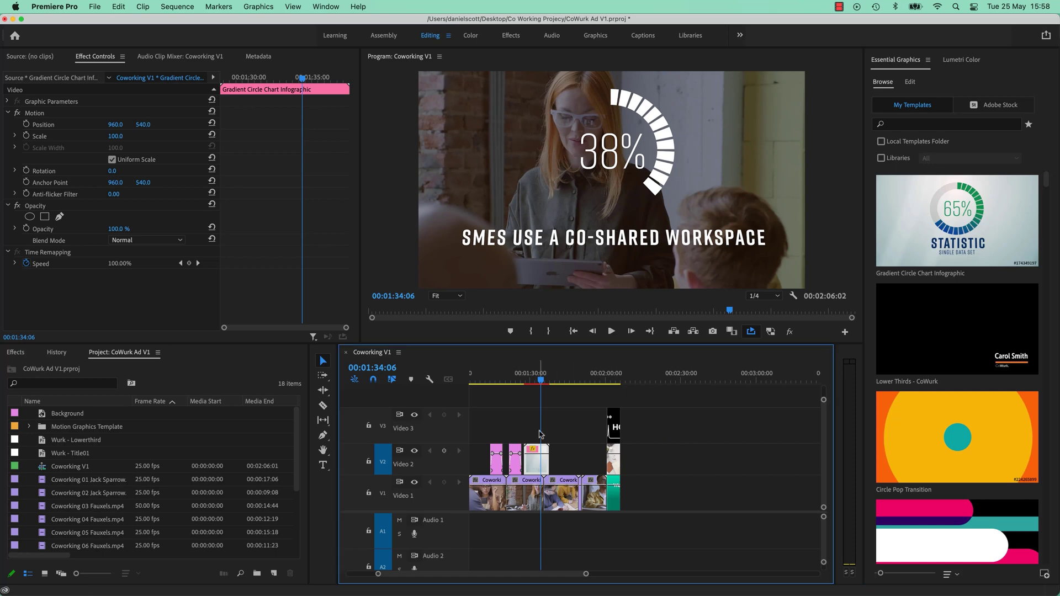
right_click(532, 460)
key("Escape")
mouse_move(458, 445)
left_mouse_down()
mouse_move(457, 462)
mouse_move(457, 442)
left_mouse_up()
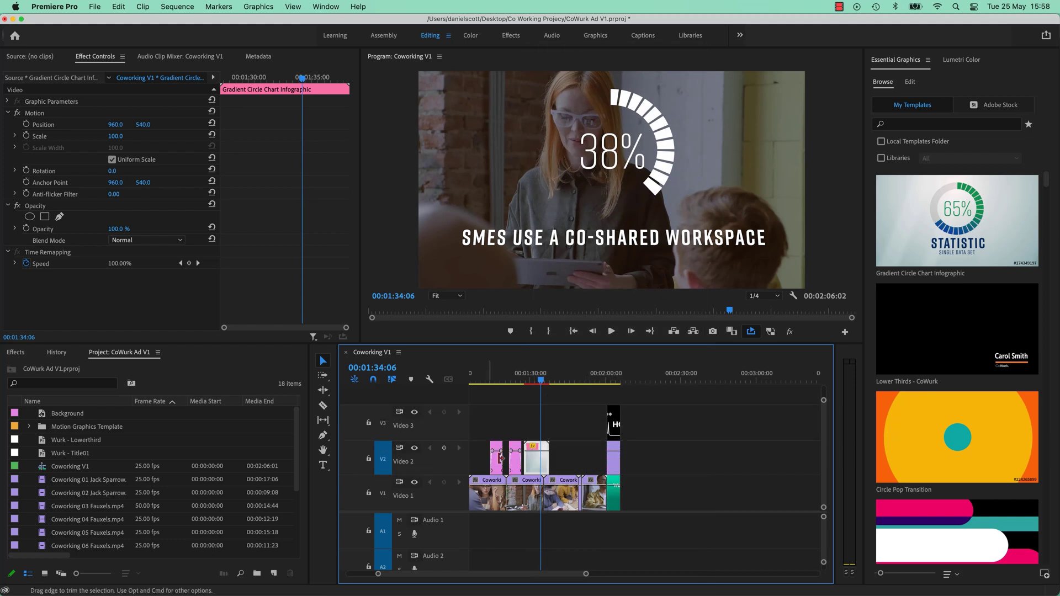
right_click(529, 464)
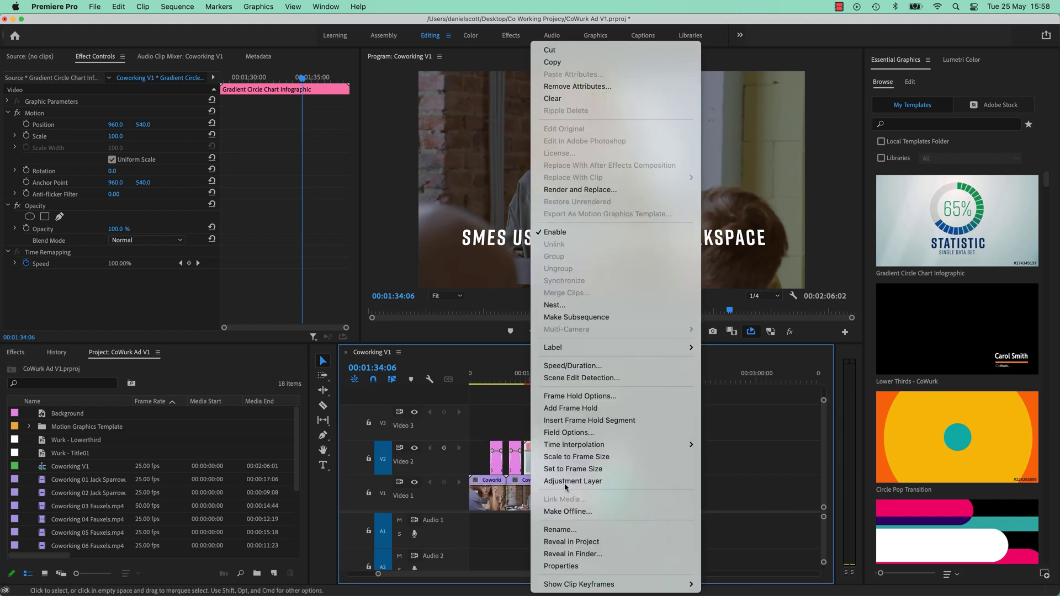
left_click(570, 554)
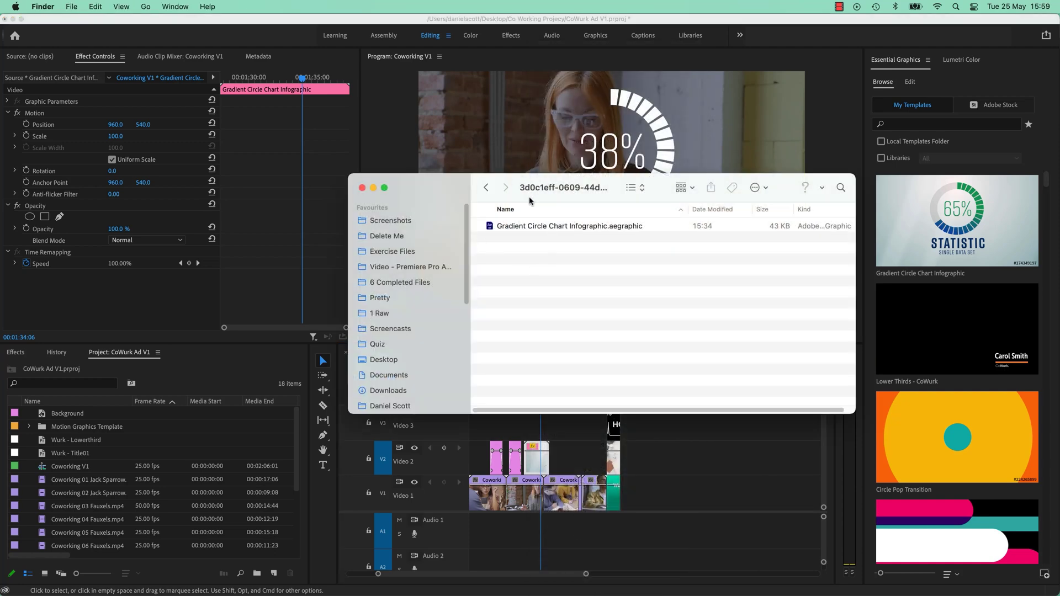
Go up to the Co Working Projecy folder, collapse Motion Graphics Template Media, and select that folder beside the CoWurk Ad V1.prproj file.
left_click(560, 191, "super")
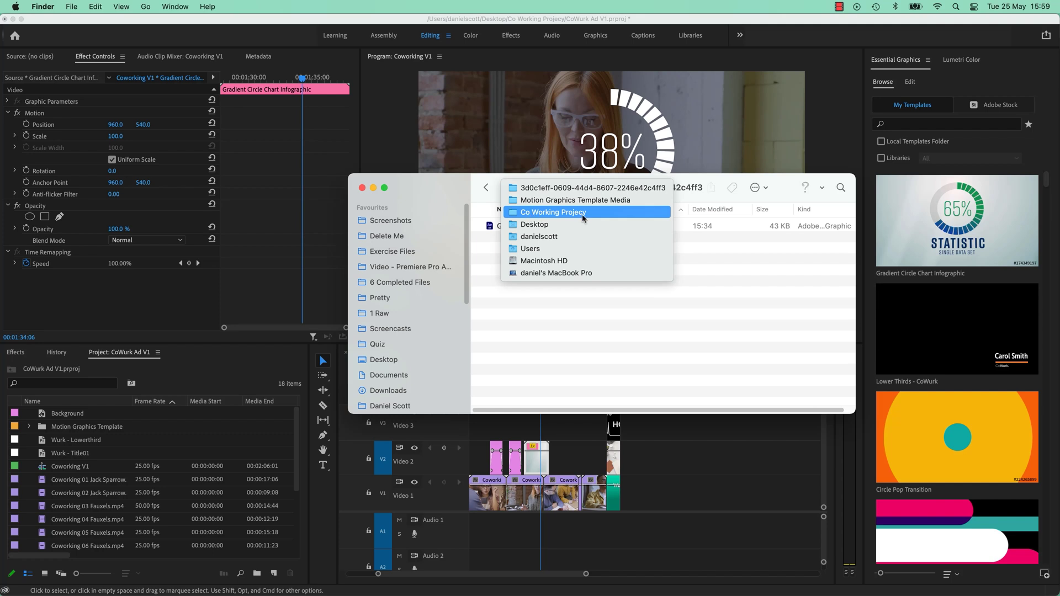
left_click(550, 212)
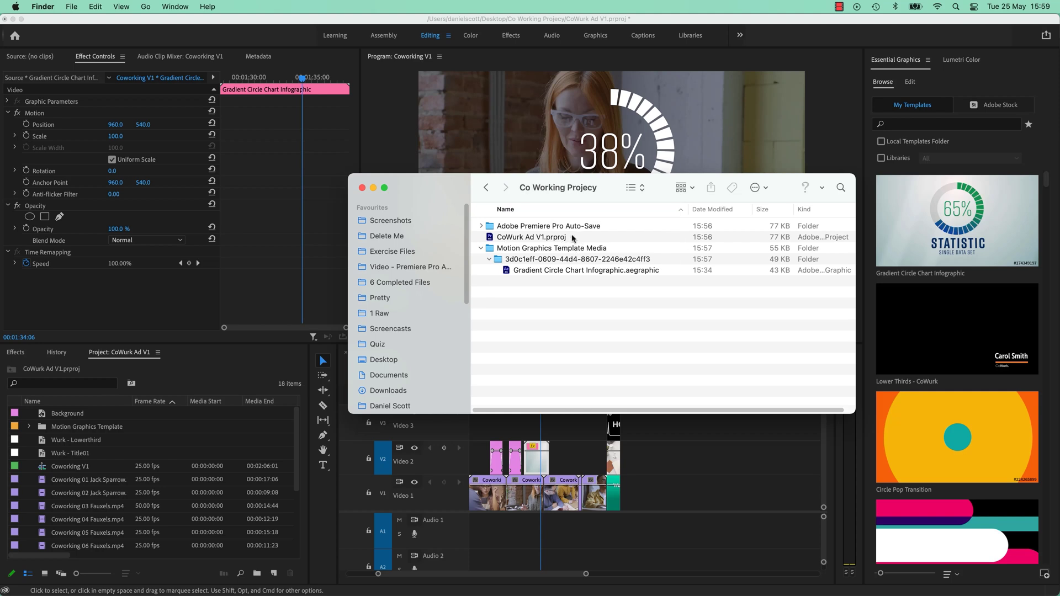
left_click(481, 248)
left_click(539, 238)
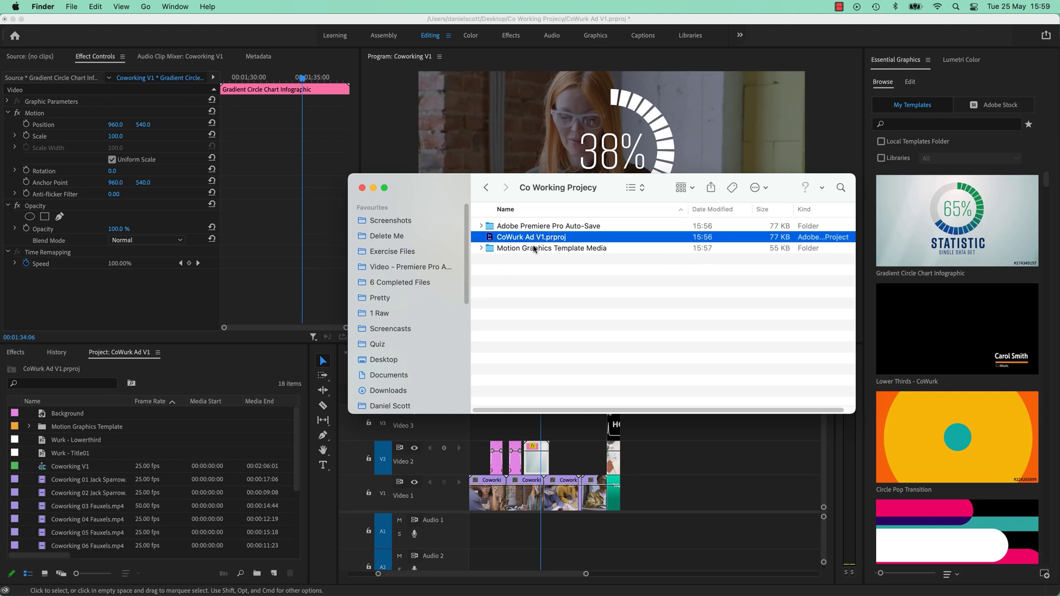
left_click(536, 249)
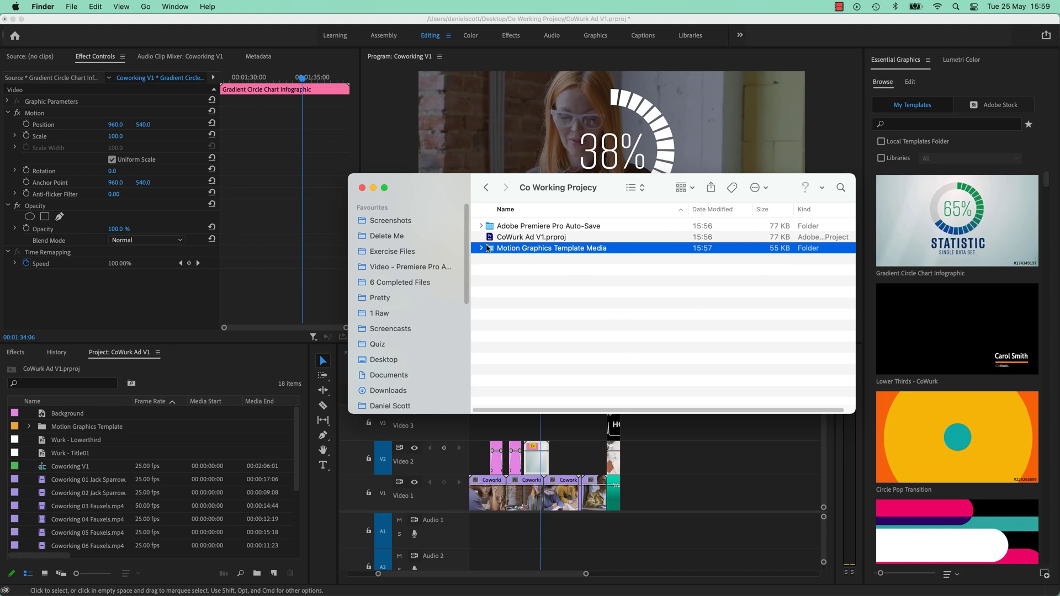
Expand the Motion Graphics Template Media folder and its subfolder, and select Gradient Circle Chart Infographic.aegraphic.
left_click(540, 271)
left_click(489, 259)
left_click(489, 259)
left_click(533, 271)
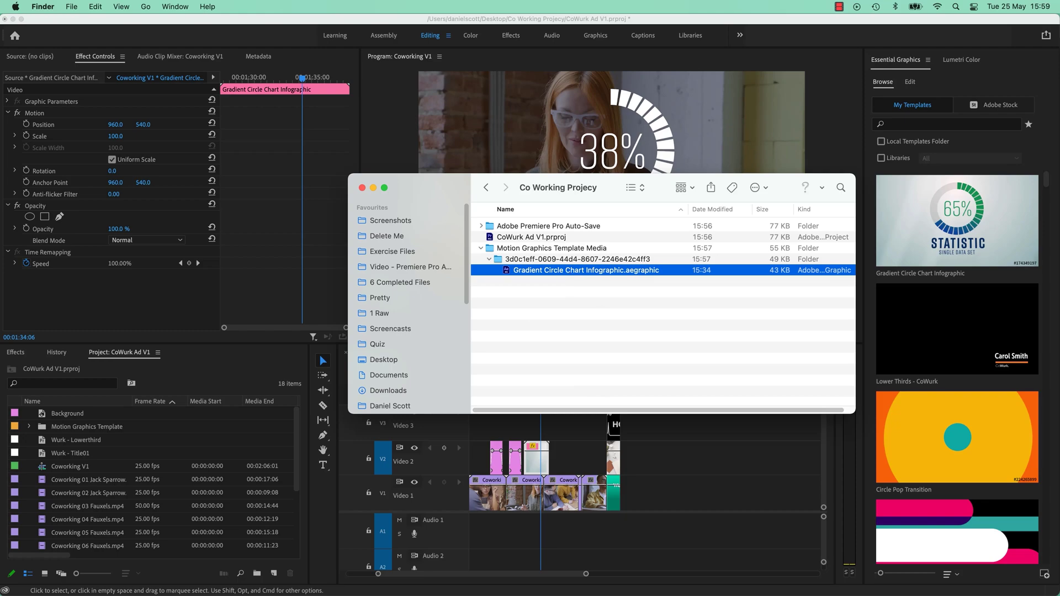
Switch to After Effects and open Gradient Circle Chart Infographic.aegraphic from Co Working Projecy's Motion Graphics Template Media folder.
key("super+Tab")
left_click(95, 7)
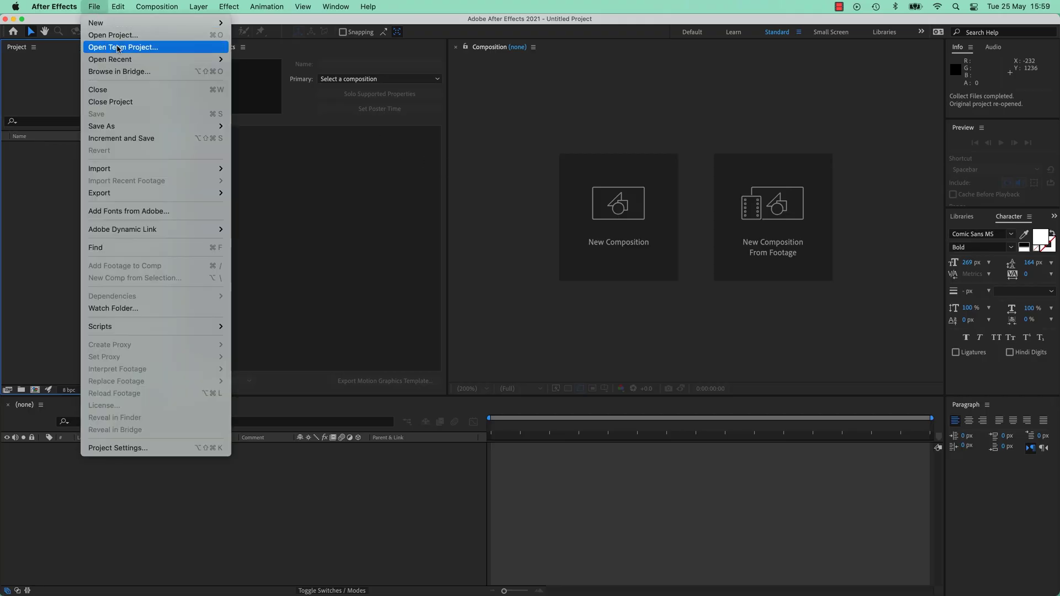
left_click(110, 31)
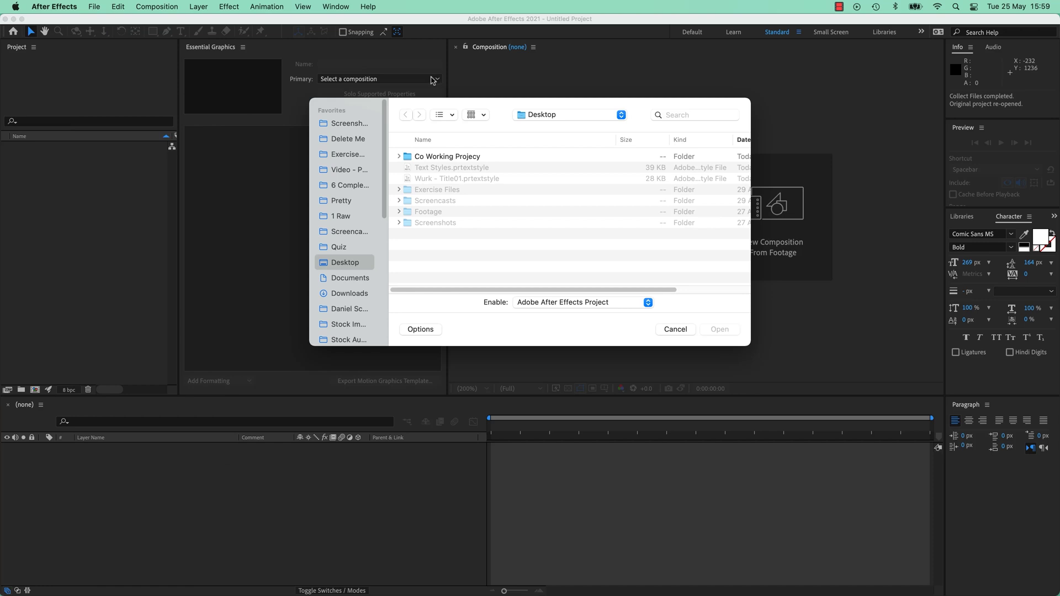
left_click(440, 158)
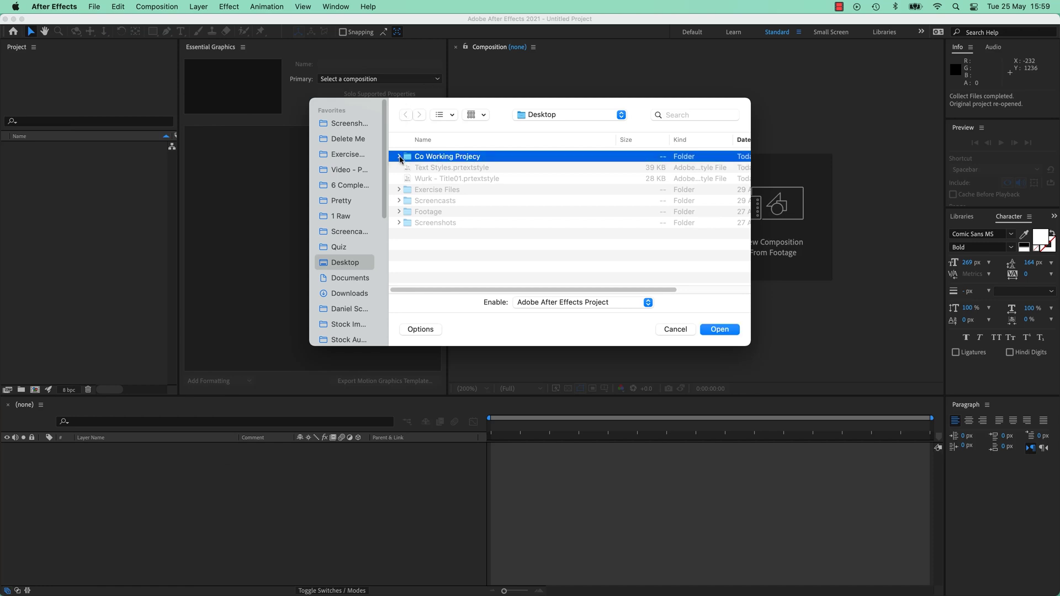
left_click(399, 157)
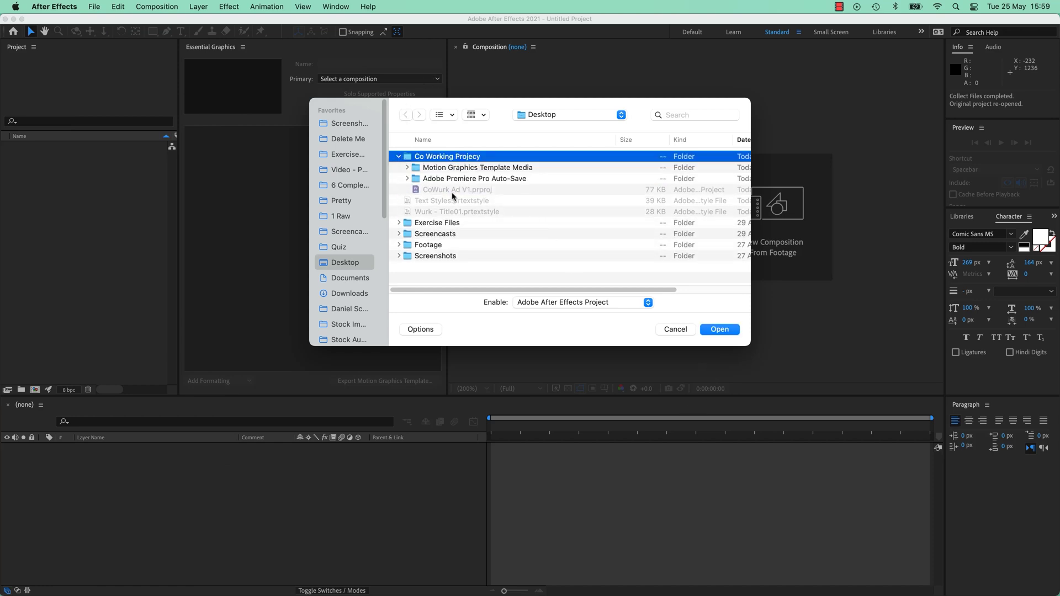
left_click(407, 167)
left_click(466, 182)
left_click(415, 179)
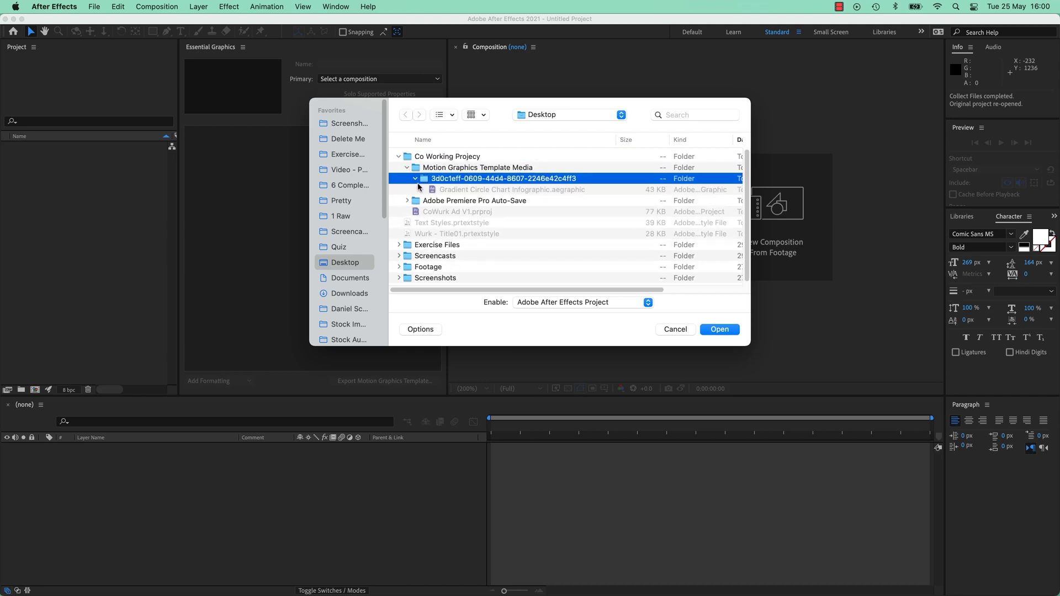
left_click(467, 192)
left_click(702, 329)
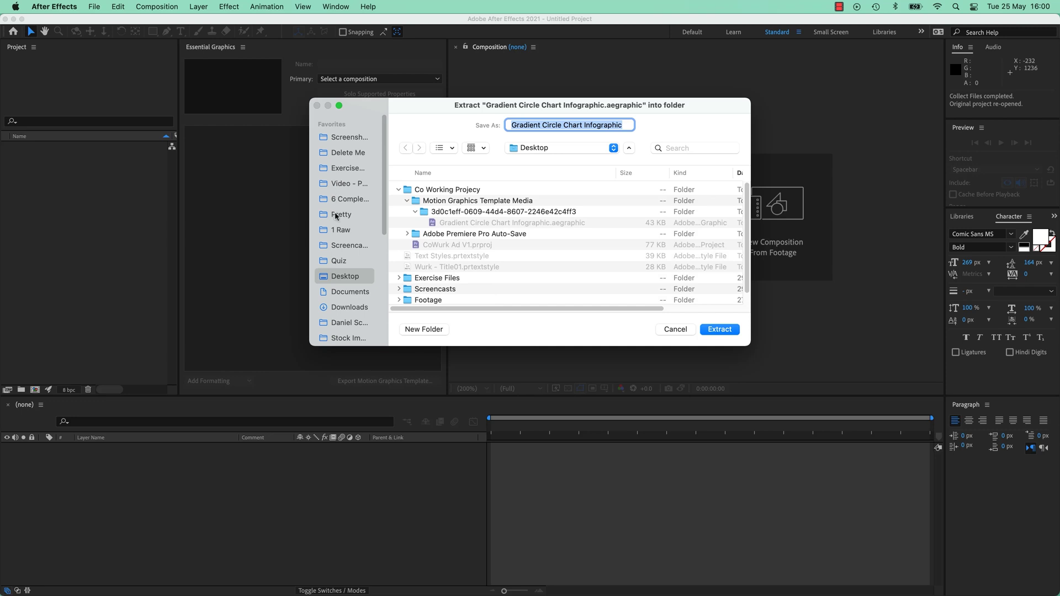
Extract the template into a Desktop folder named Gradient Circle Chart Infographic and accept the project conversion.
left_click(398, 190)
double_click(521, 123)
left_click(717, 330)
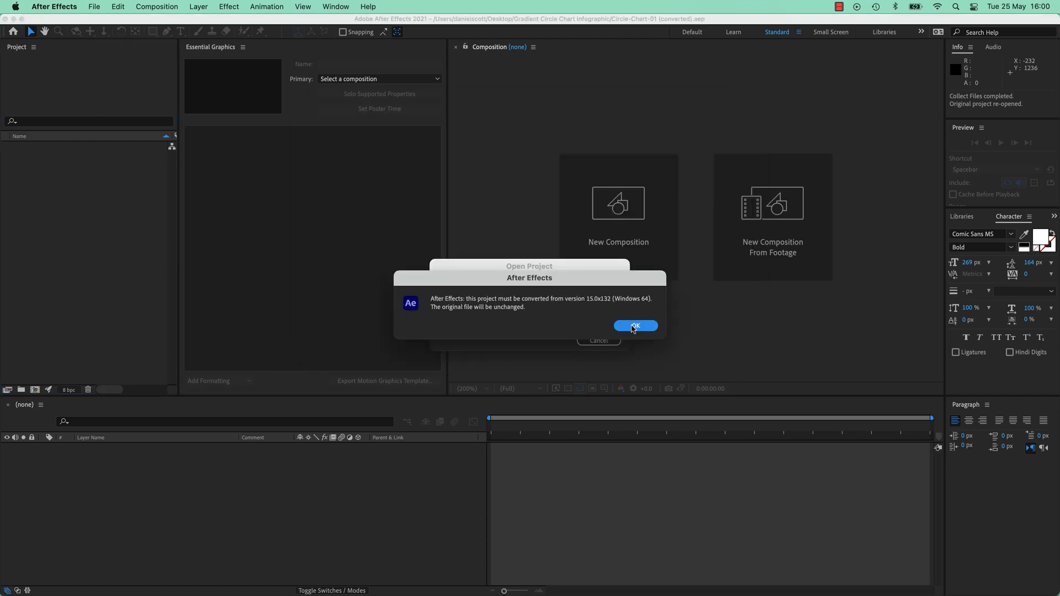
left_click(633, 326)
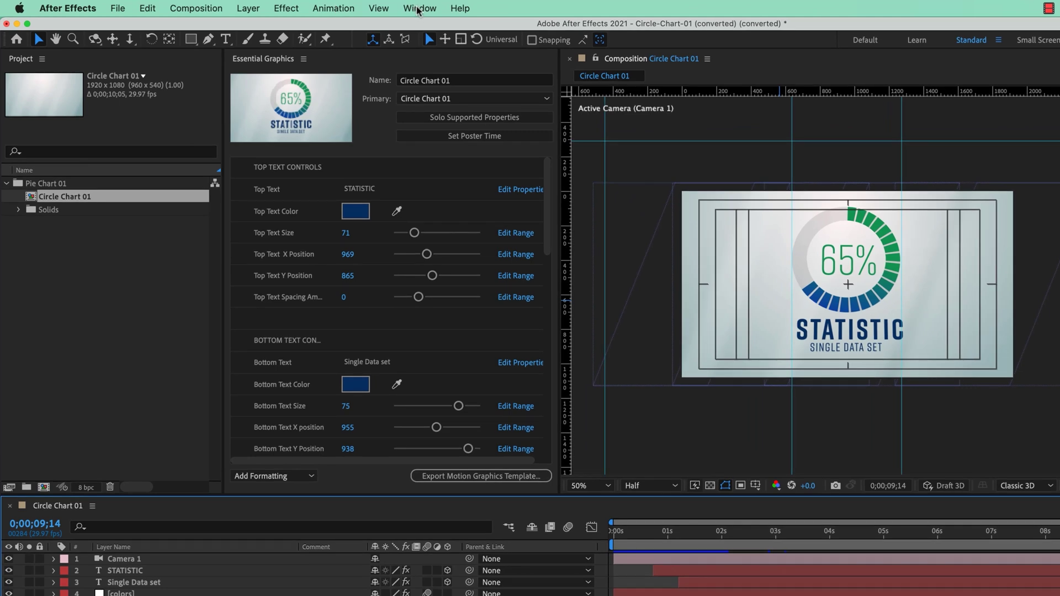
Play back the Circle Chart 01 composition from near its start to review its animation.
left_click(416, 9)
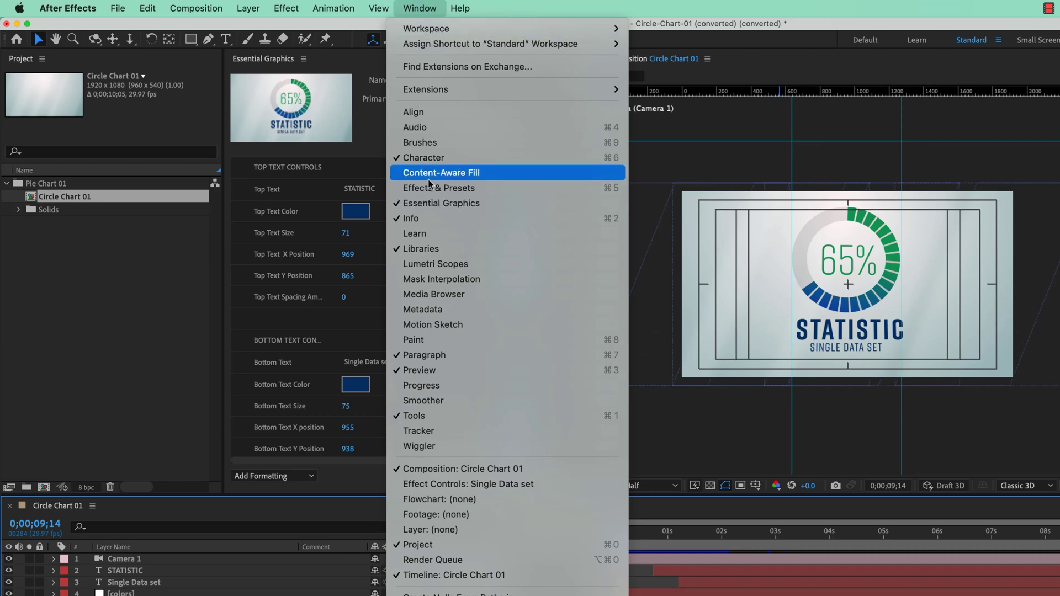
left_click(429, 11)
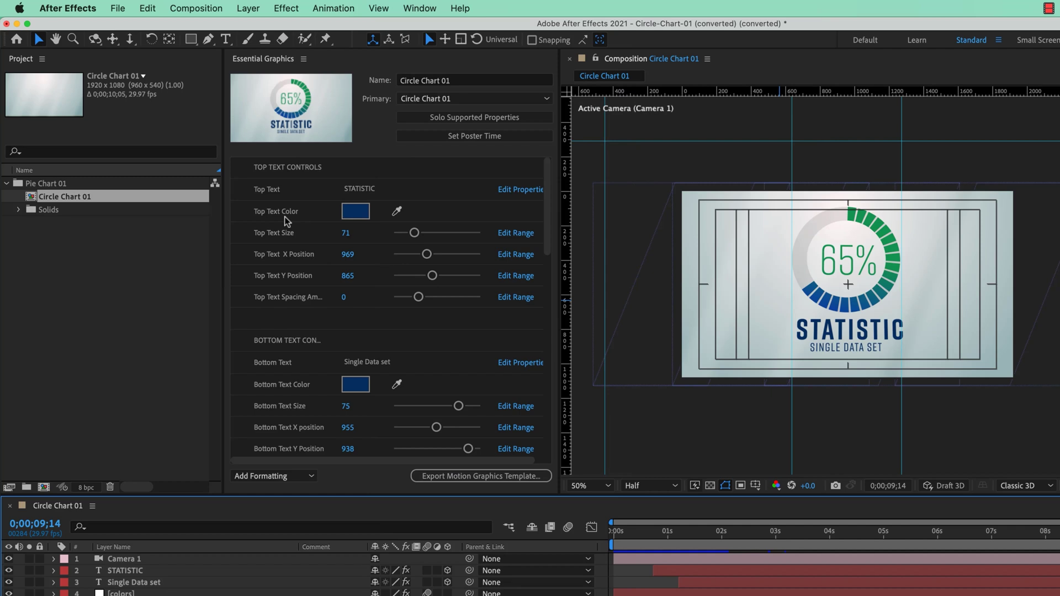
left_click_drag(706, 535, 639, 540)
key("space")
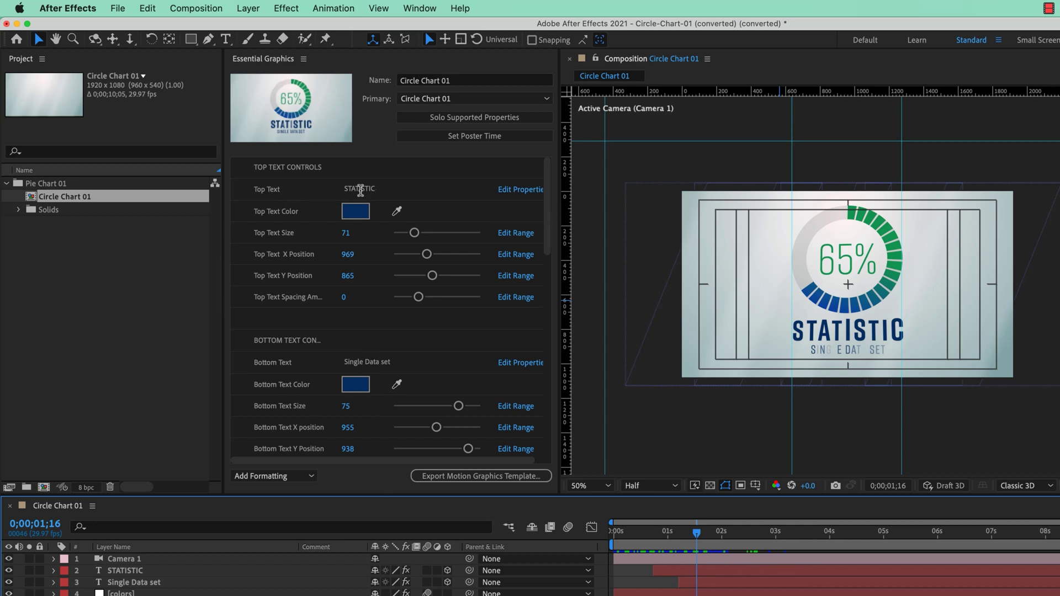
Enable custom font selection in the source text properties of the Top Text control.
left_click(359, 193)
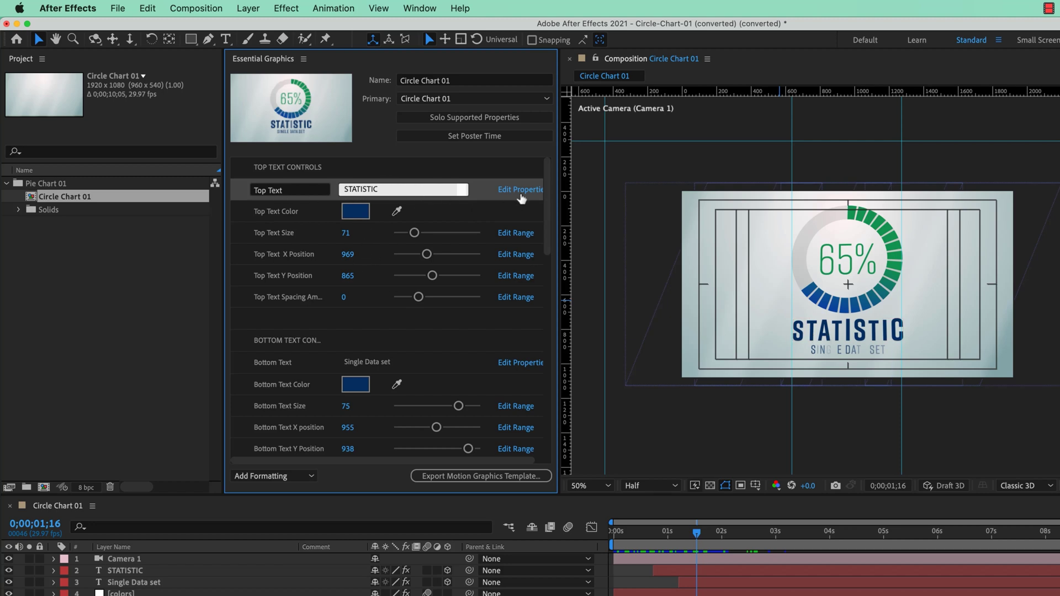
left_click(521, 194)
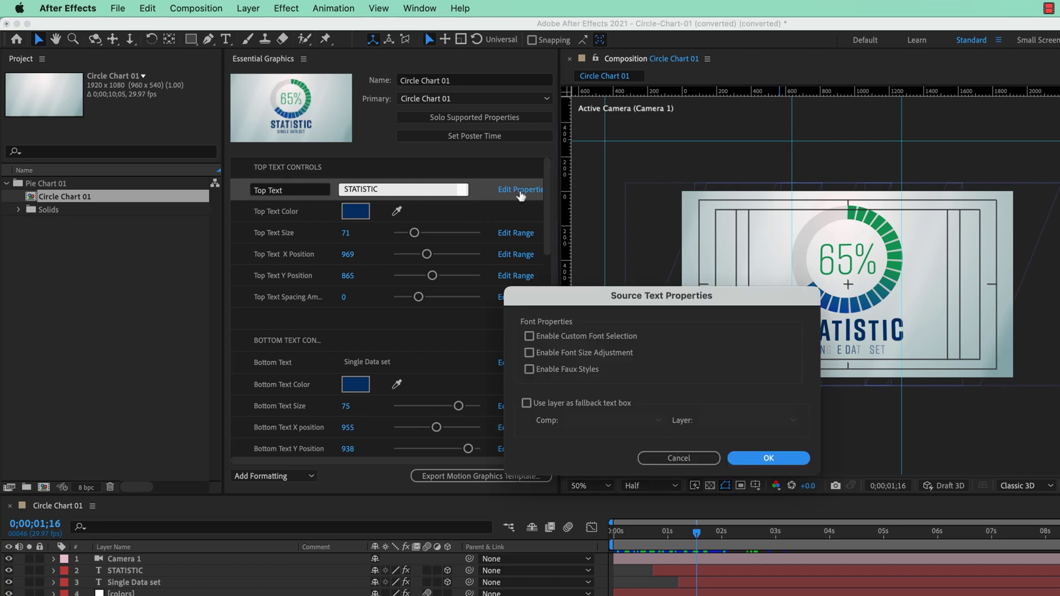
left_click(529, 336)
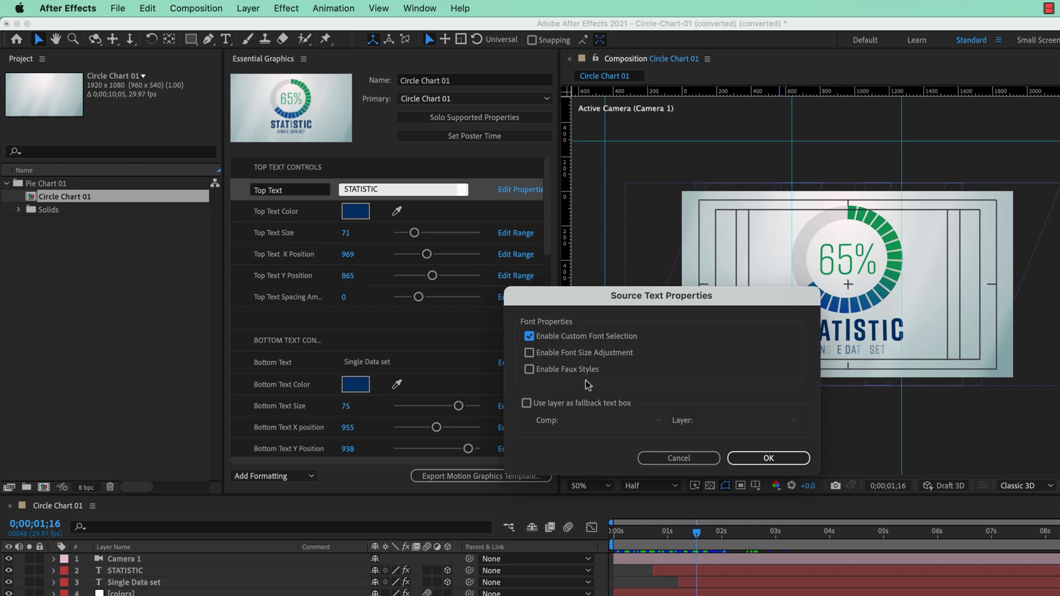
left_click(769, 458)
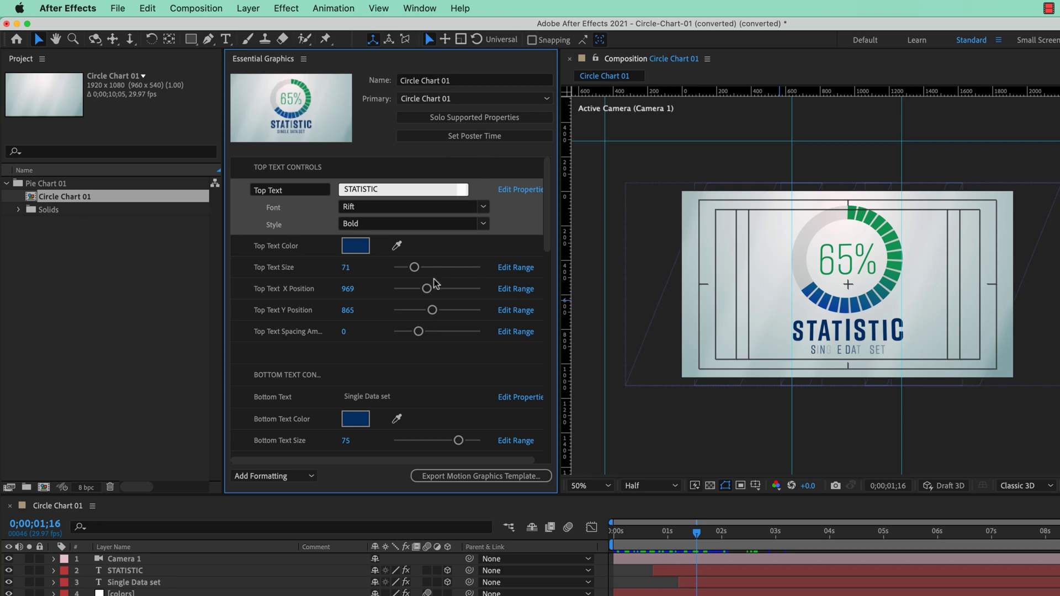
Save the After Effects project to the Desktop as Circle-Chart-01.aep, removing both "(converted)" suffixes from the file name.
key("super+s")
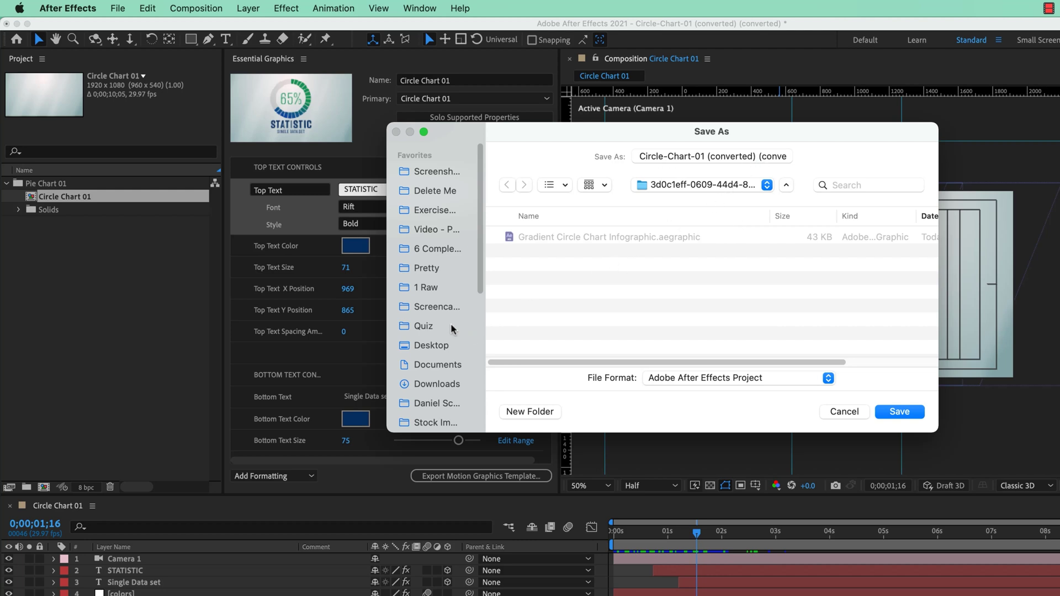
left_click(448, 347)
left_click(678, 159)
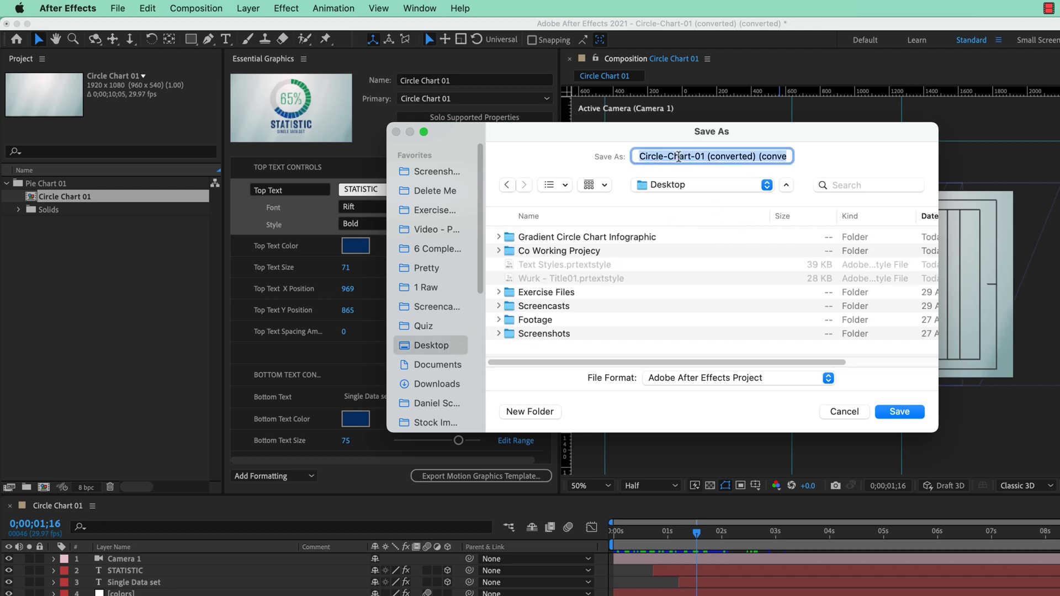
left_click(707, 157)
key("shift+super+Right")
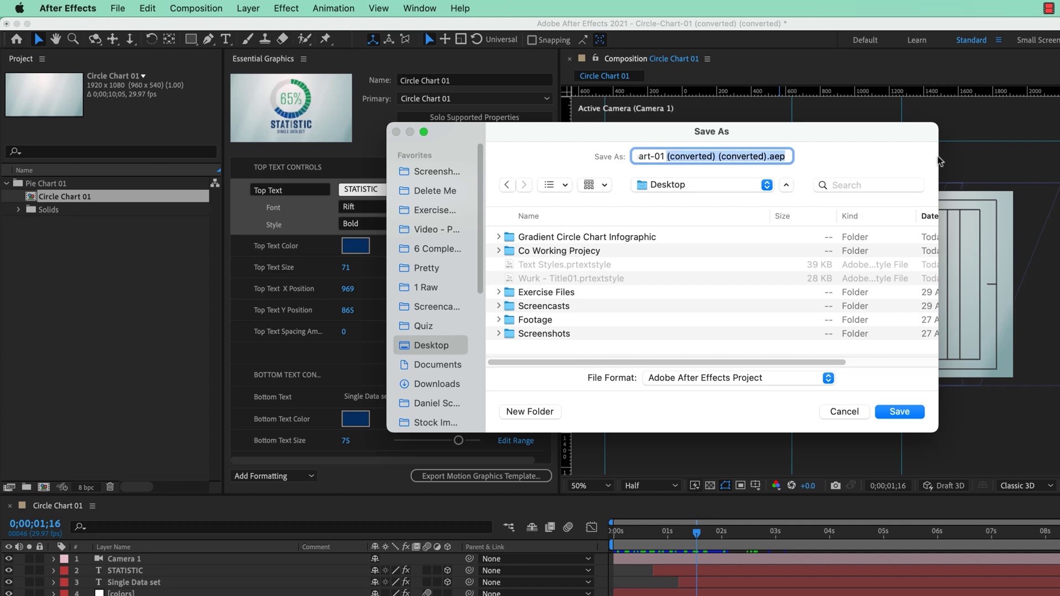
key("Left")
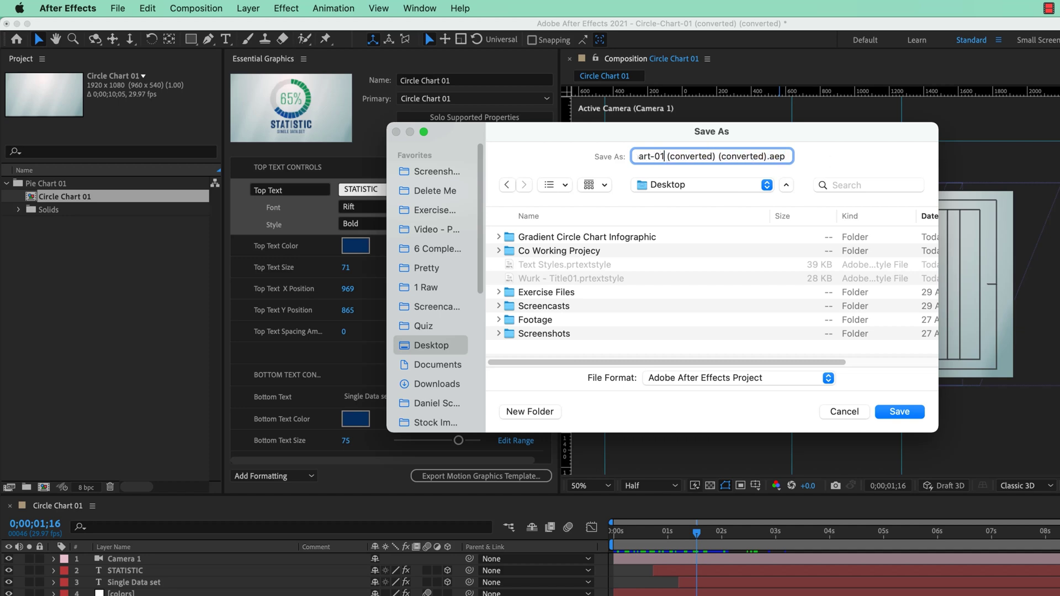
key("shift+alt+Right")
key("shift+alt+Right")
key("shift+alt+Right")
key("shift+alt+Left")
key("shift+alt+Left")
key("shift+alt+Right")
key("shift+Right")
key("BackSpace")
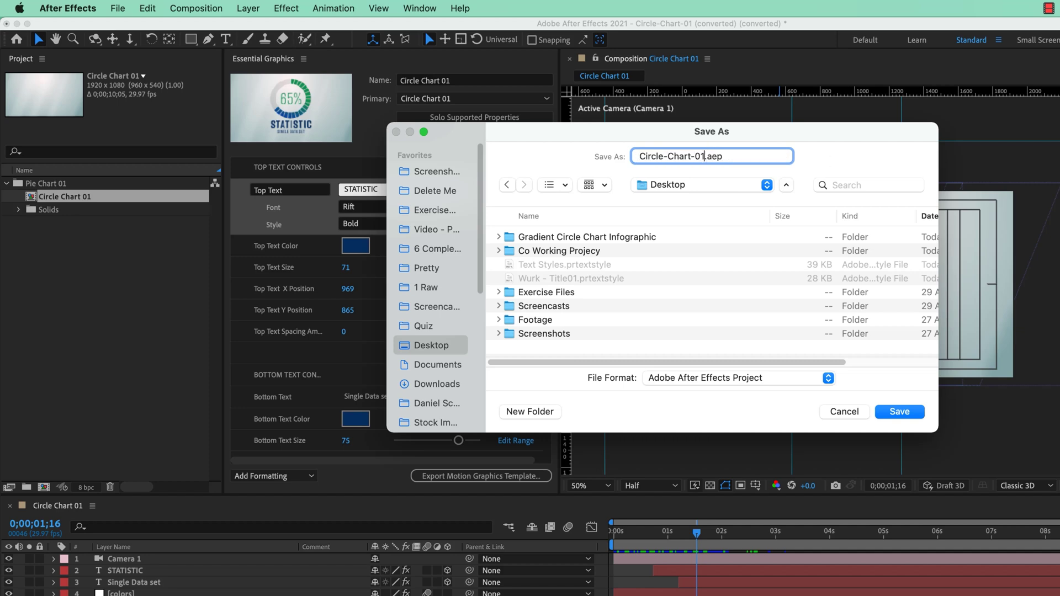
key("Return")
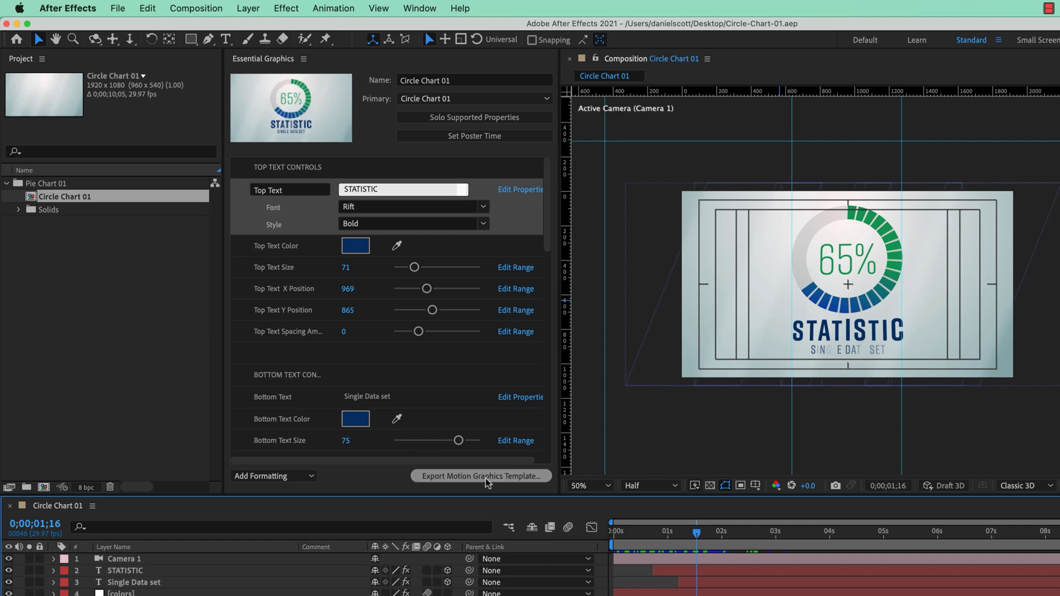
left_click(499, 484)
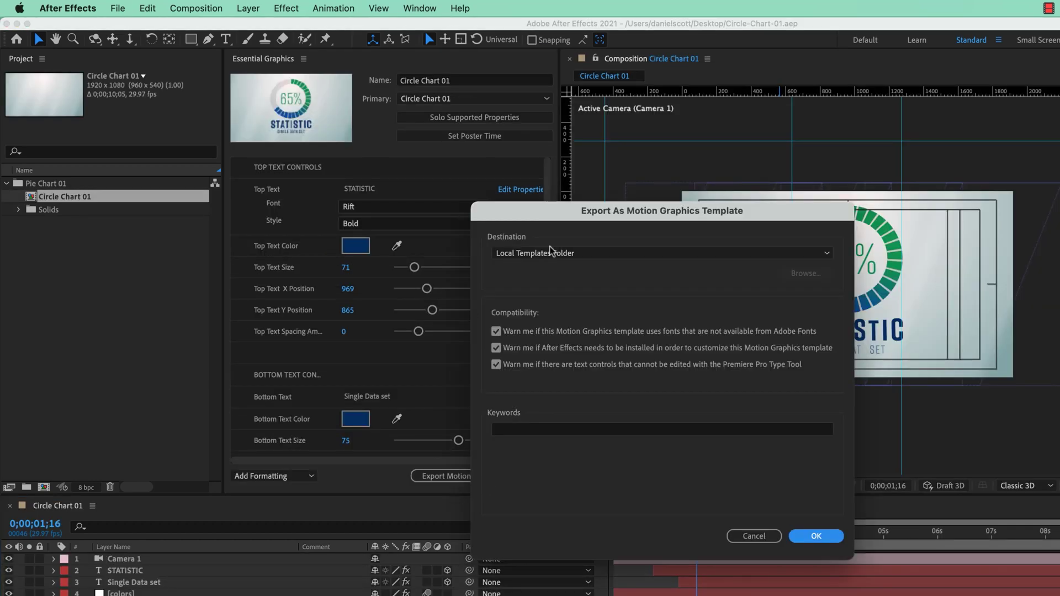
left_click(600, 255)
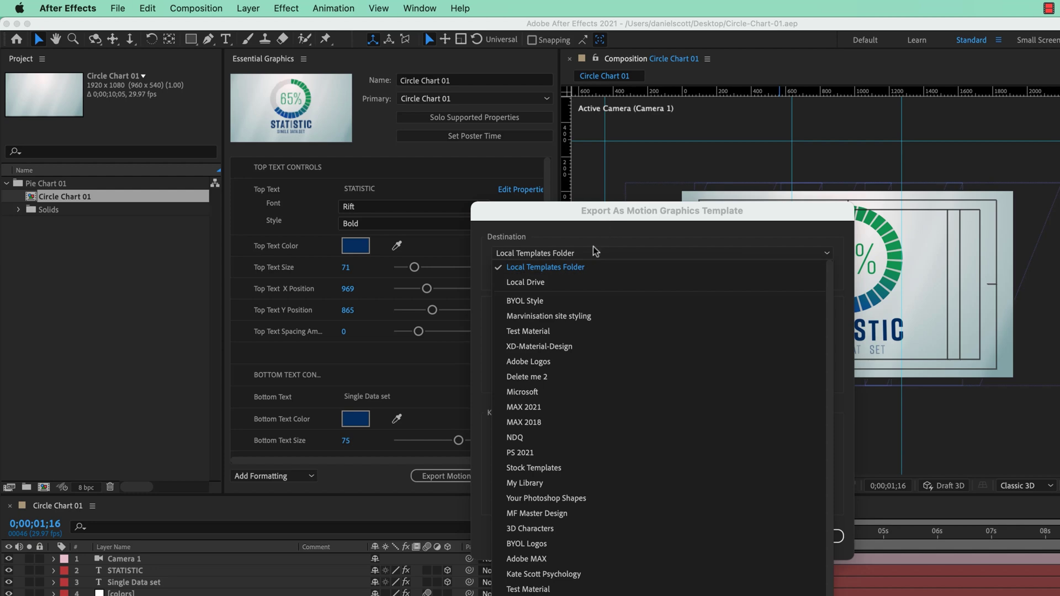
left_click(586, 268)
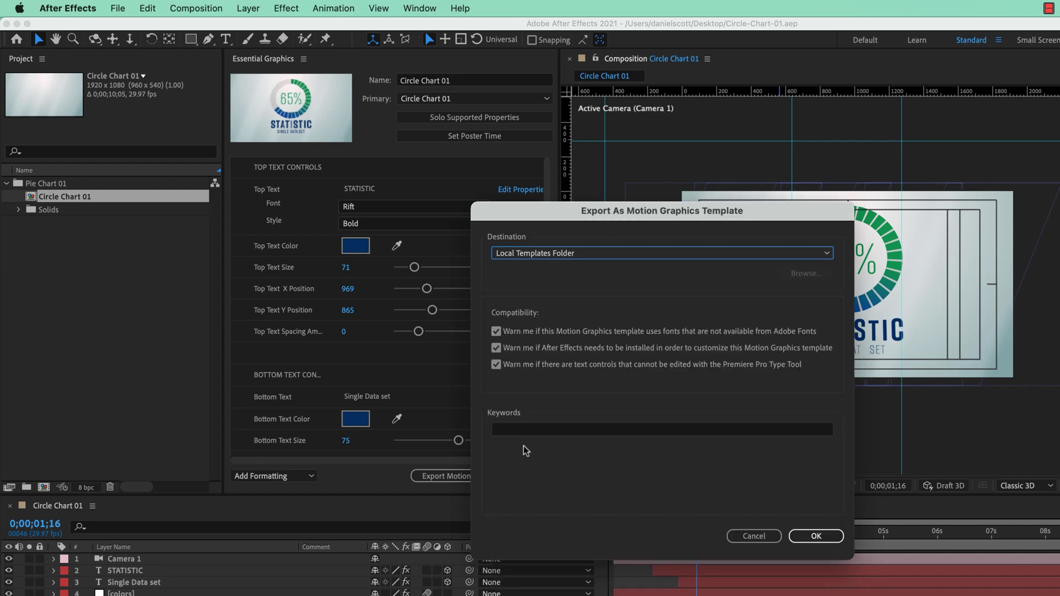
left_click(756, 536)
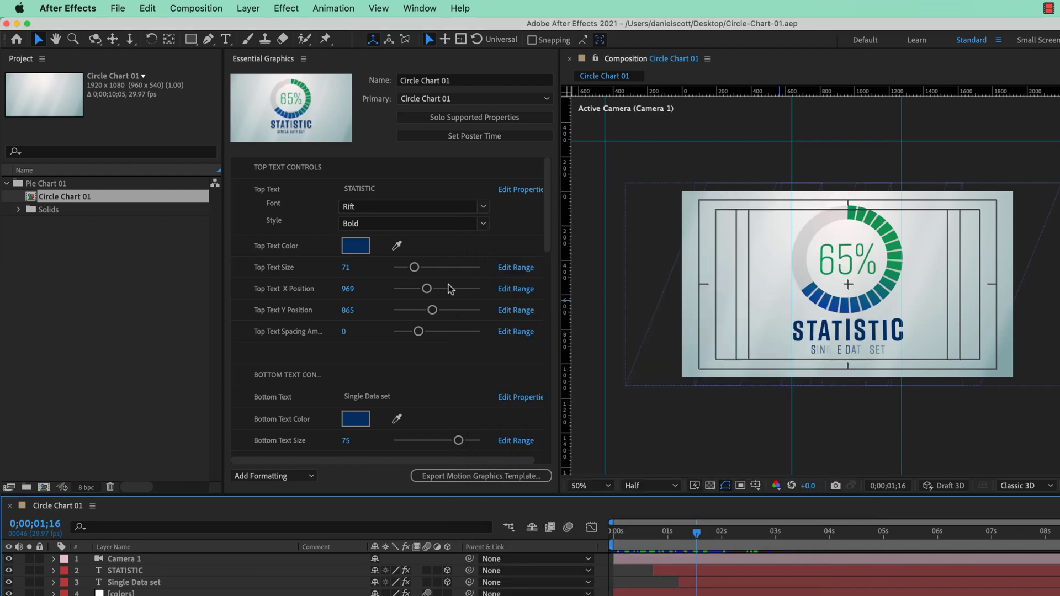
Change the Top Text Color in the template's controls to bright pink.
left_click(363, 249)
left_click_drag(690, 431, 689, 317)
left_click_drag(659, 316, 676, 300)
left_click(802, 308)
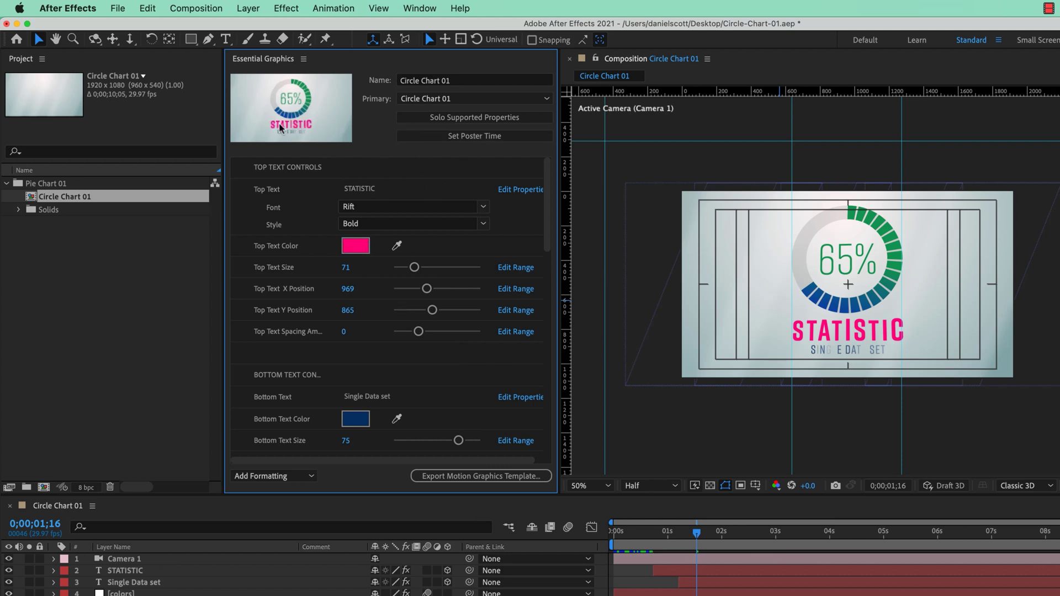
Save the project and export Circle Chart 01 as a Motion Graphics template to the Local Templates Folder.
left_click(490, 477)
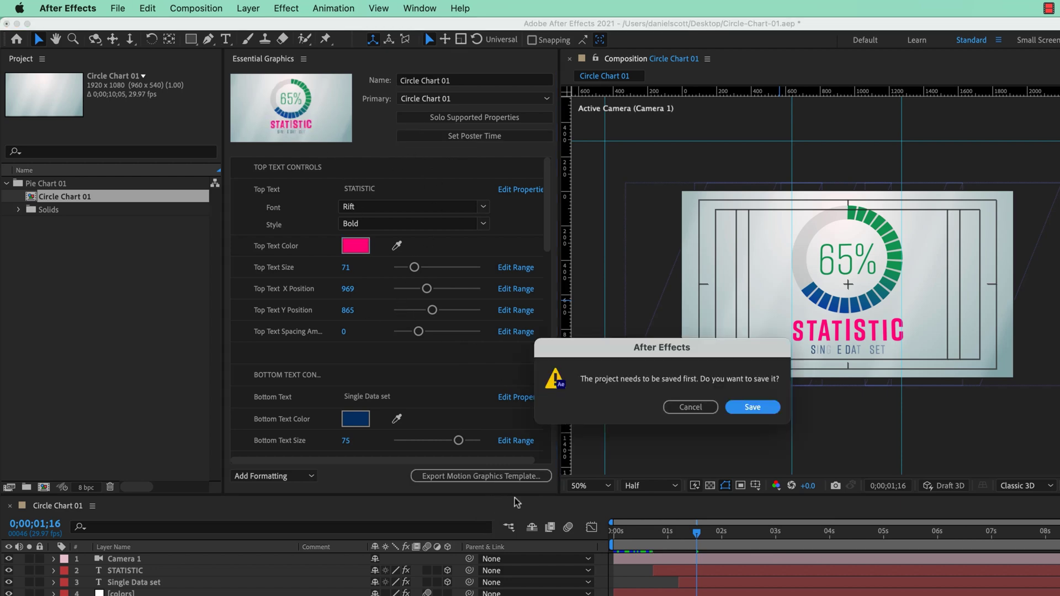
left_click(752, 408)
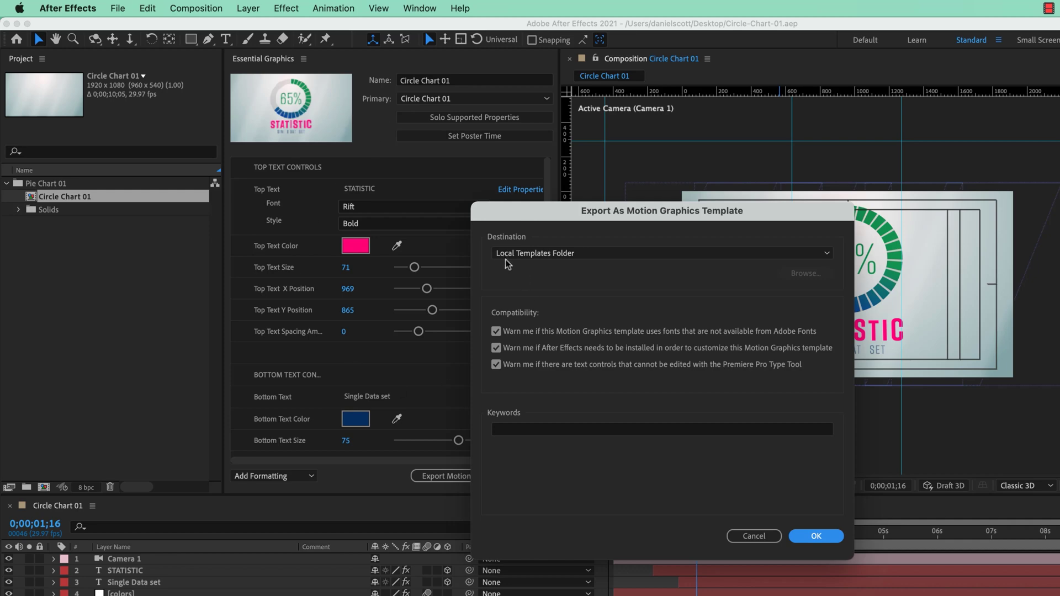
left_click(830, 536)
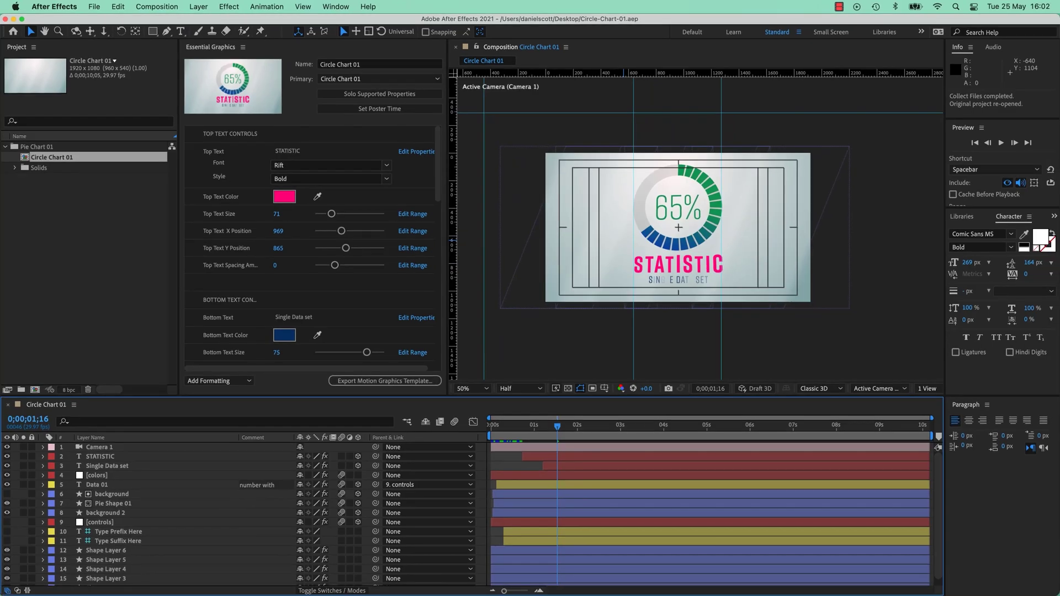
Switch to Premiere Pro, move the old infographic clip past the edit's end on Video 2, and place the Circle Chart 01 template at the playhead.
key("super+Tab")
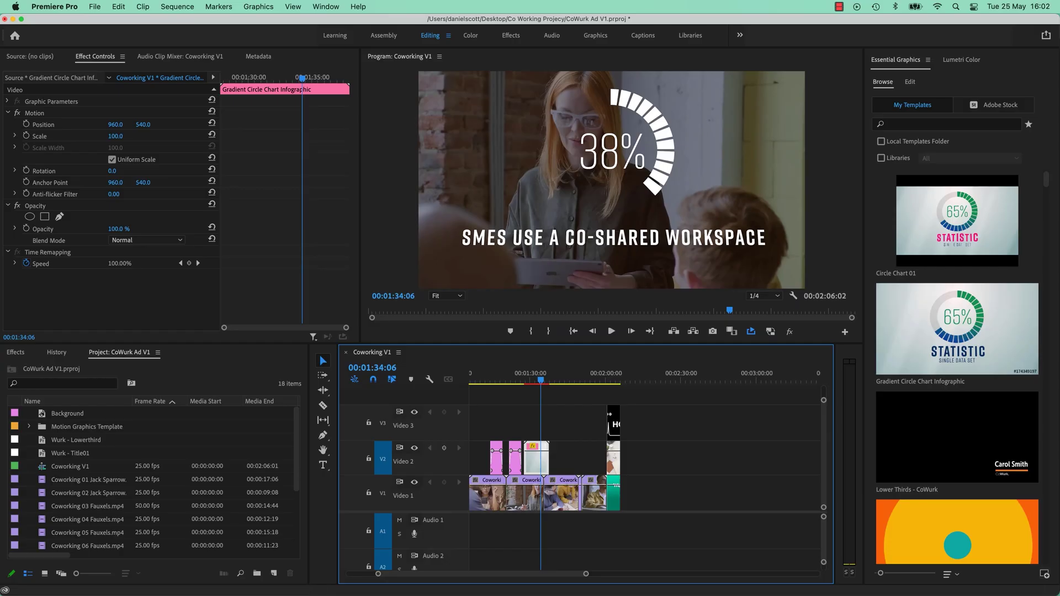
left_click_drag(535, 457, 721, 457)
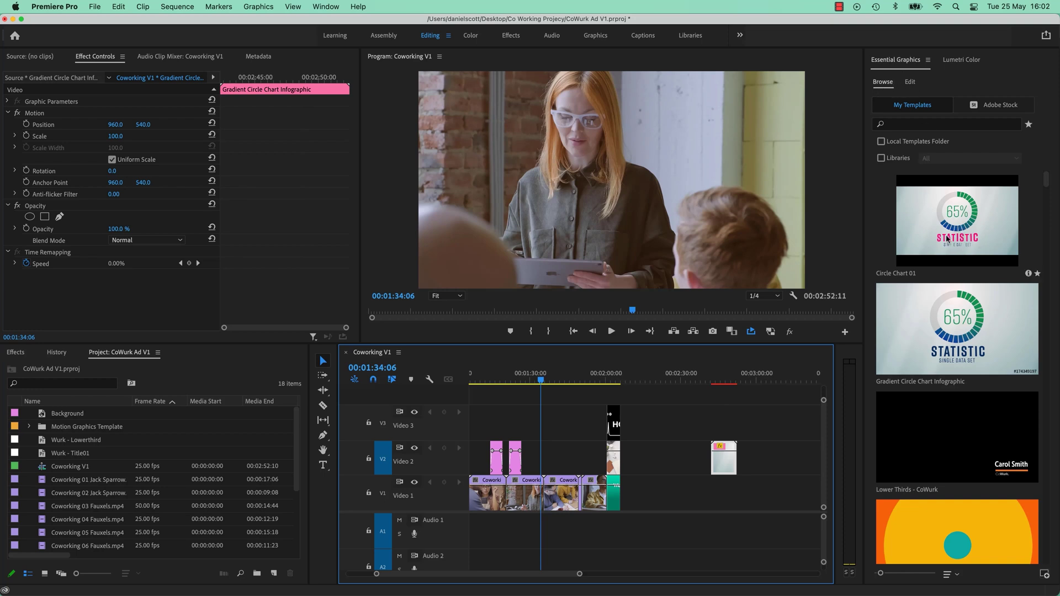
left_click_drag(963, 229, 543, 460)
Select the Circle Chart 01 graphic at 00:01:38:05 and set its Top Text font to Impact.
left_click(550, 381)
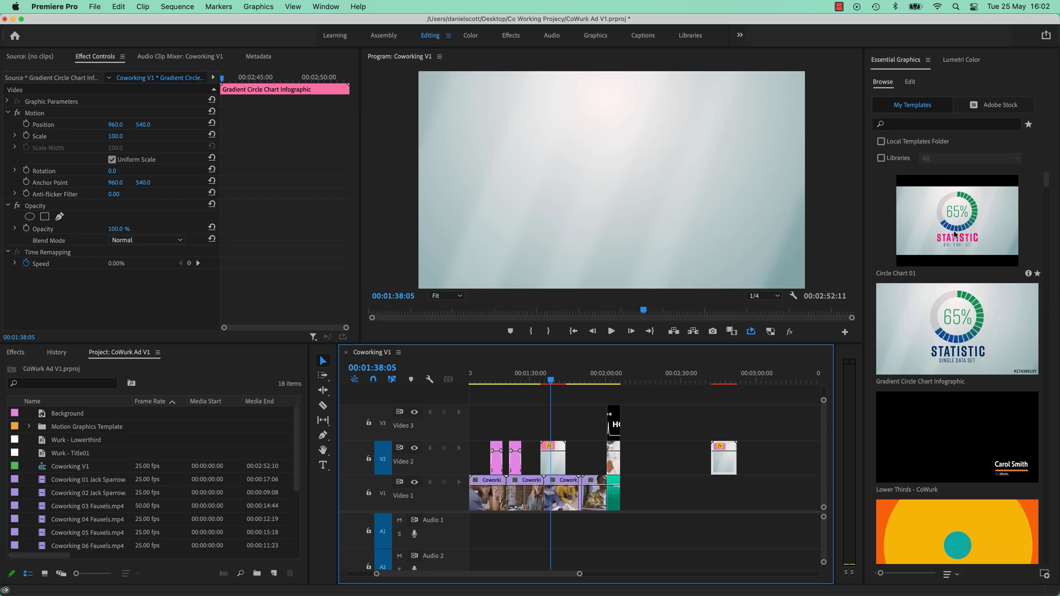
left_click(587, 246)
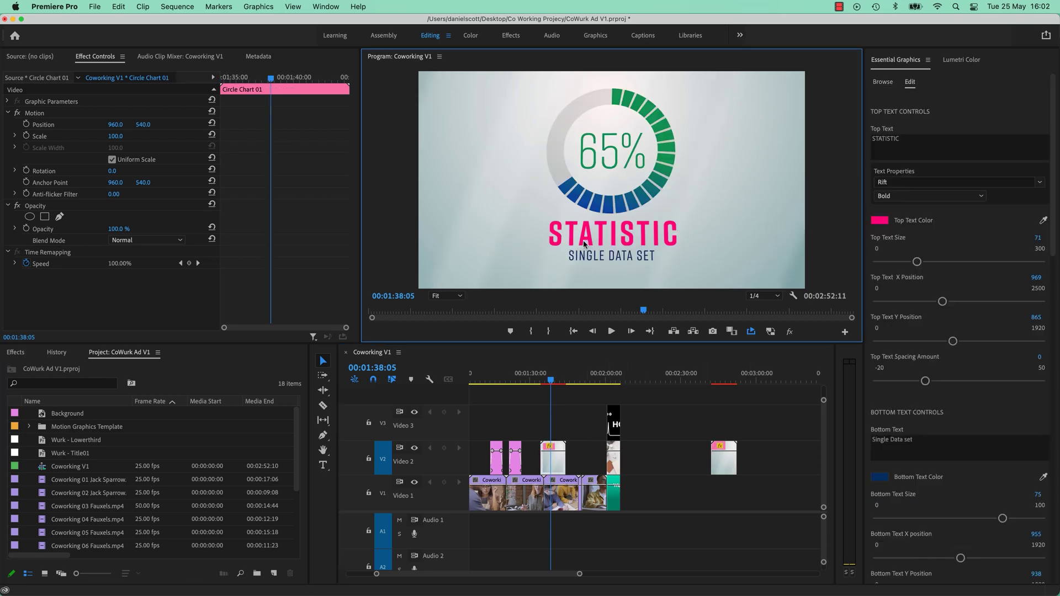
left_click(893, 183)
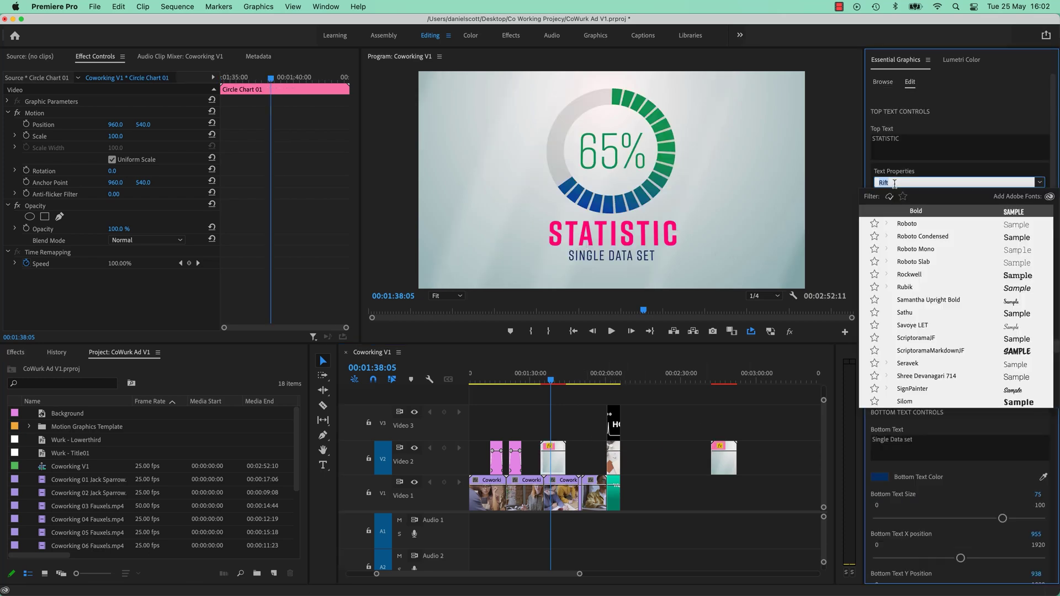
type("im")
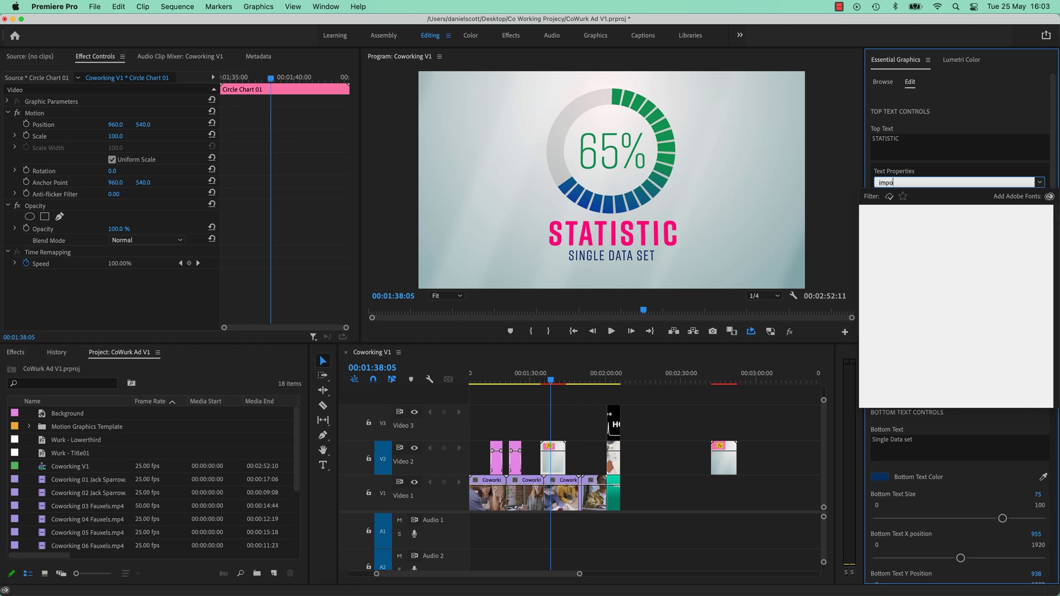
type("p")
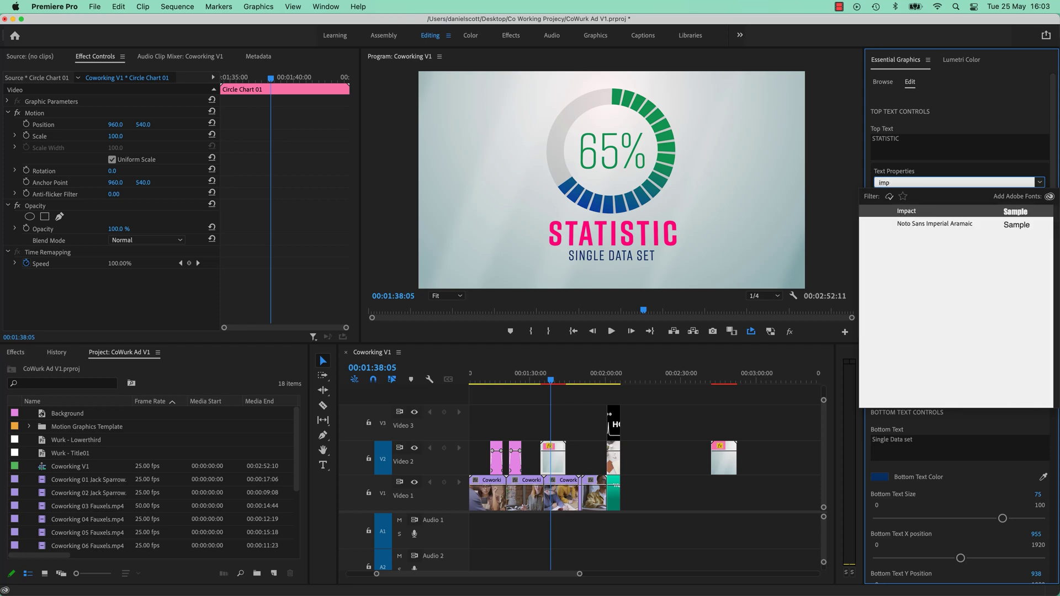
left_click(906, 216)
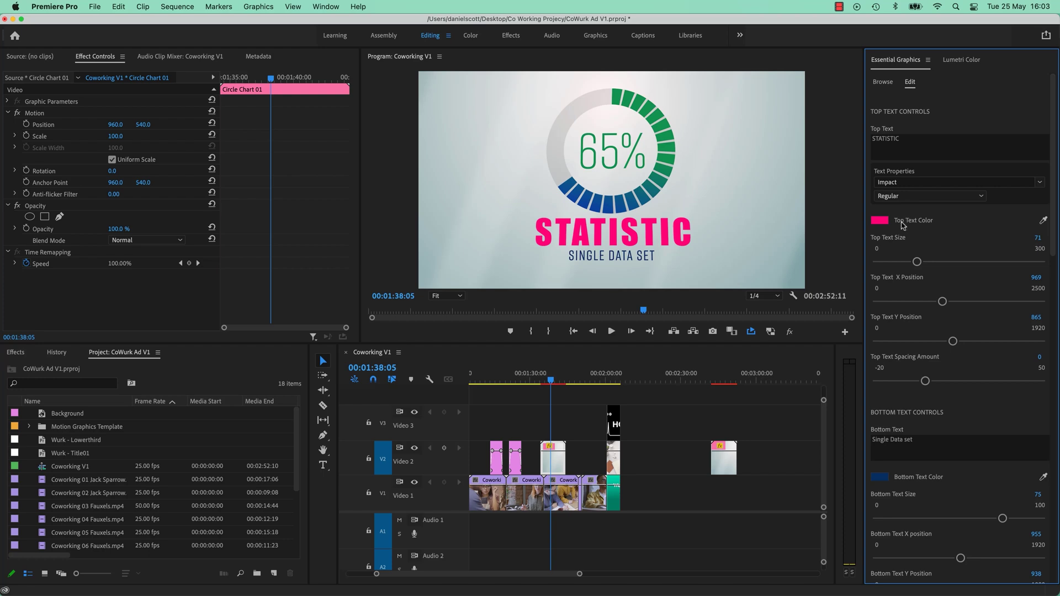